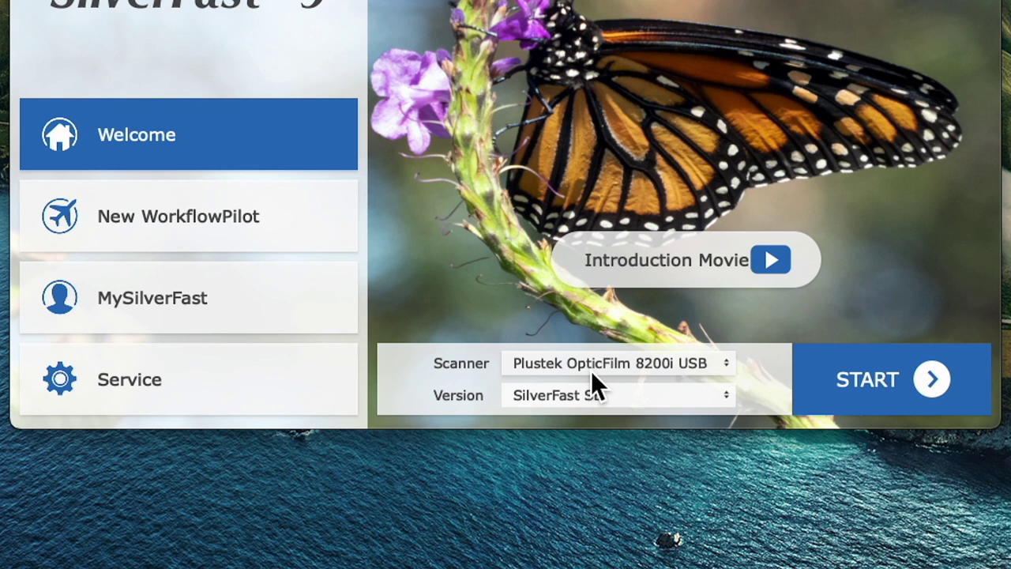
Step: Show the SilverFast versions for the OpticFilm 8200i, with SilverFast SE still selected
click(640, 399)
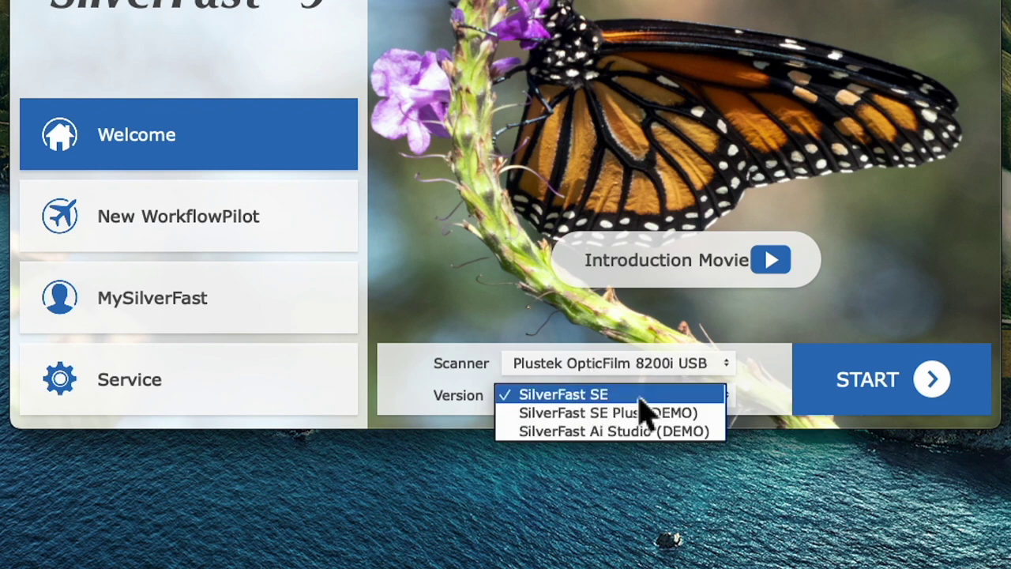
Step: Start SilverFast Ai Studio (DEMO) for the OpticFilm 8200i and continue past the demo notice
click(598, 437)
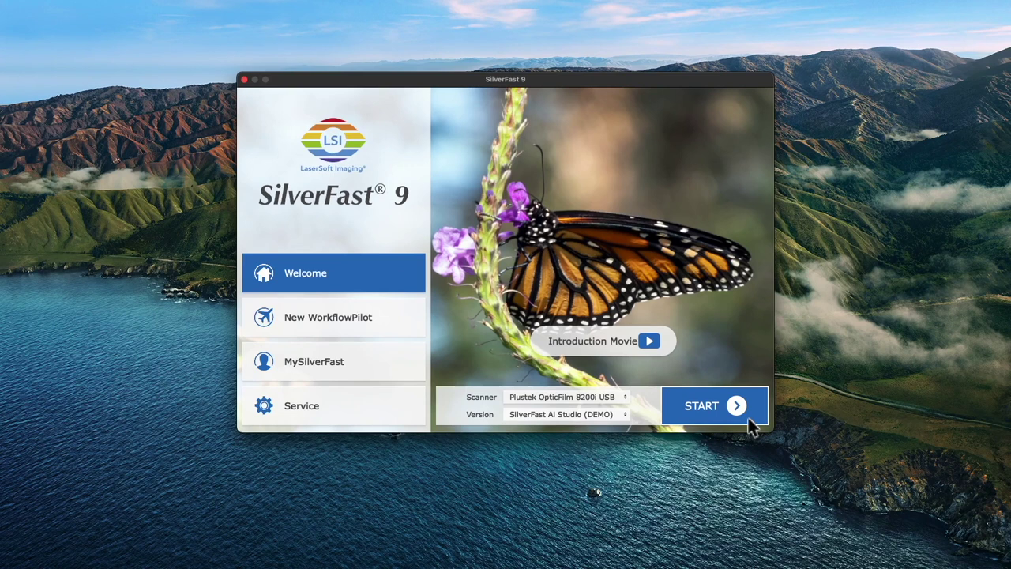
click(772, 417)
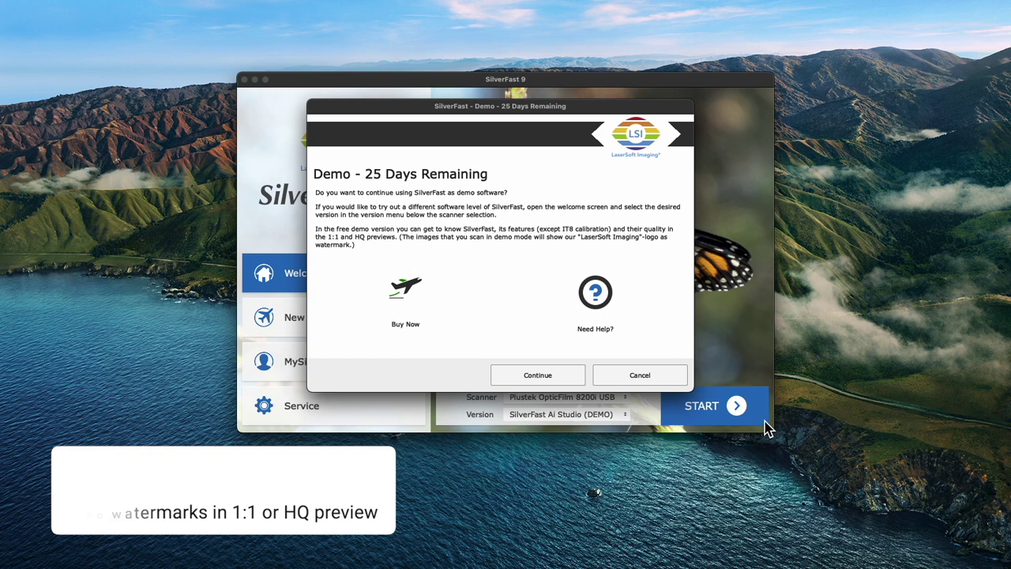
click(575, 382)
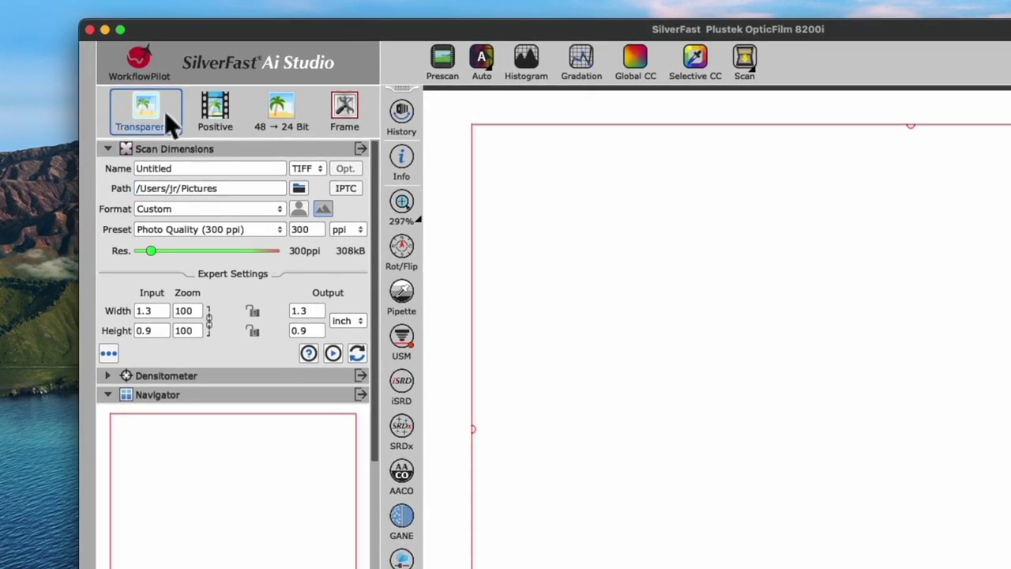
drag(164, 111, 203, 148)
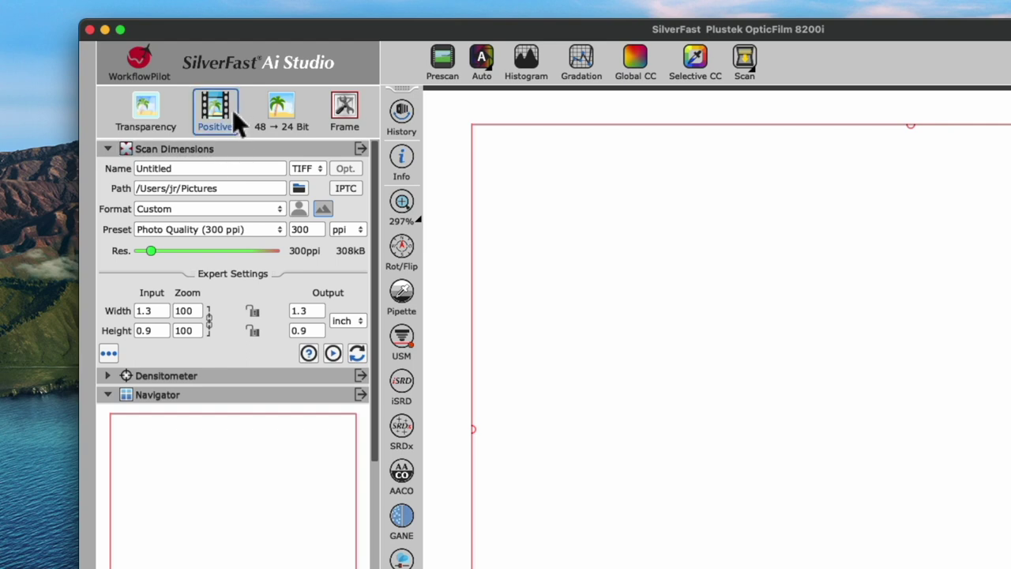
drag(232, 108, 276, 148)
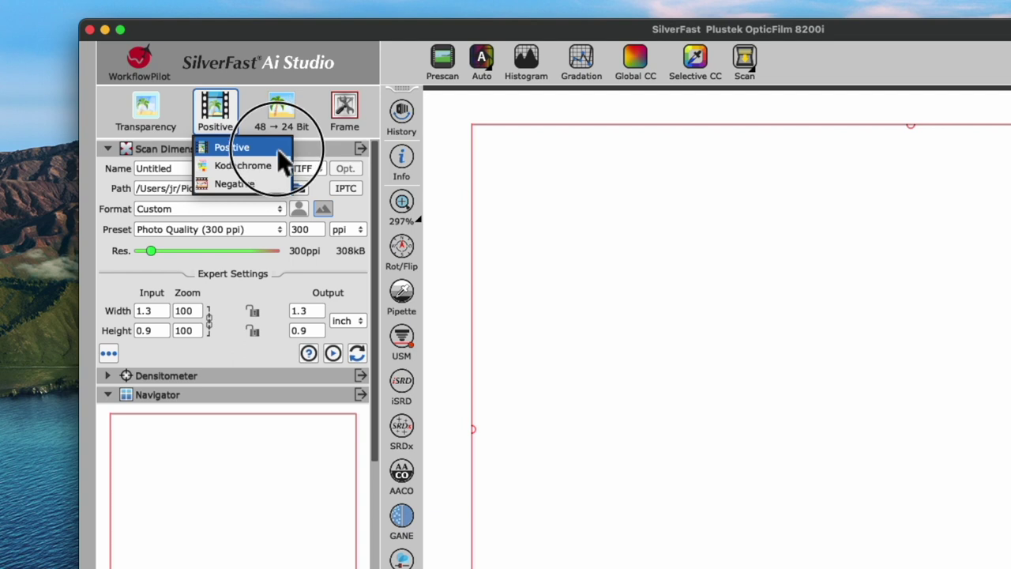
drag(276, 148, 279, 167)
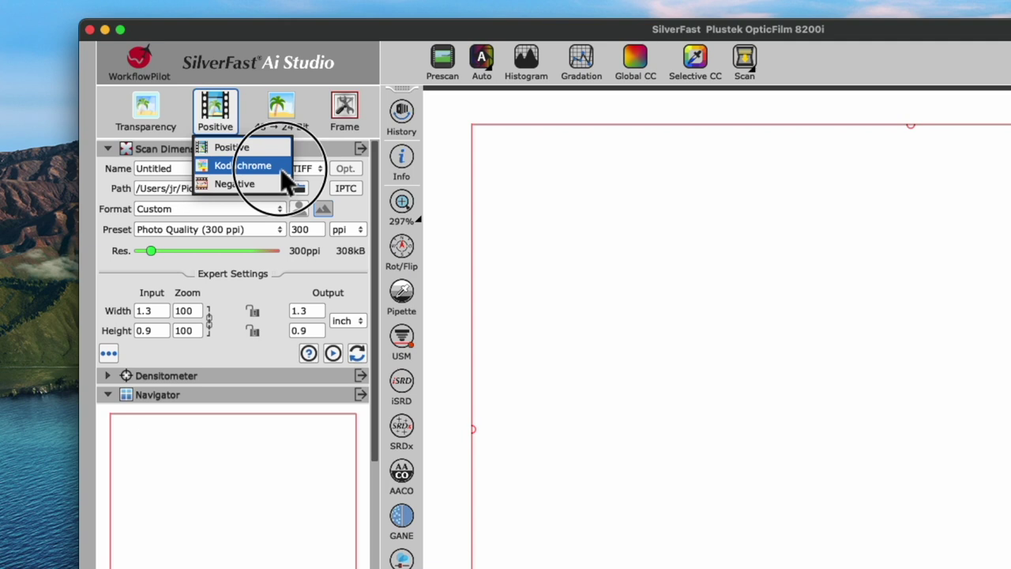
drag(279, 168, 285, 186)
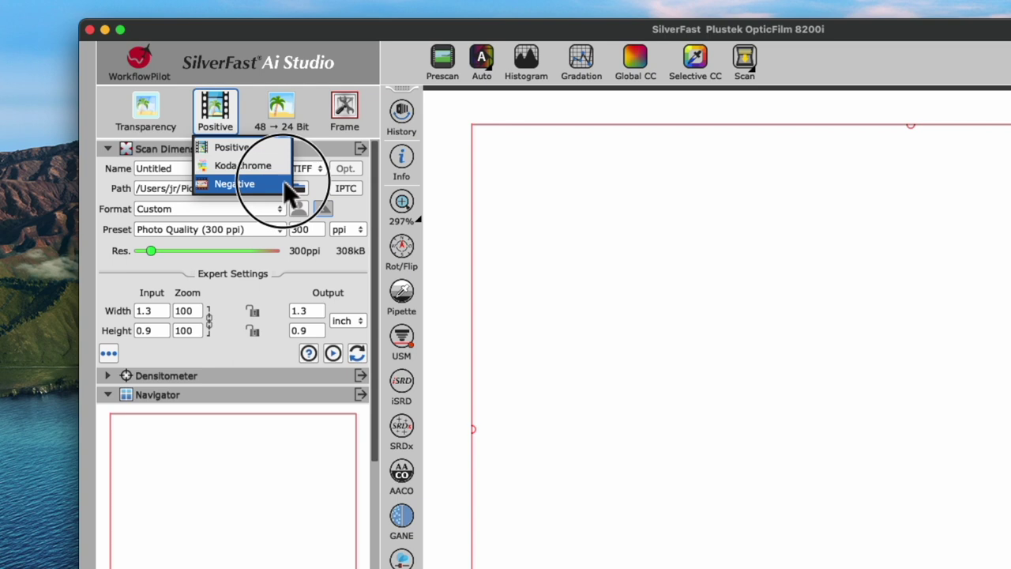
drag(285, 182, 283, 144)
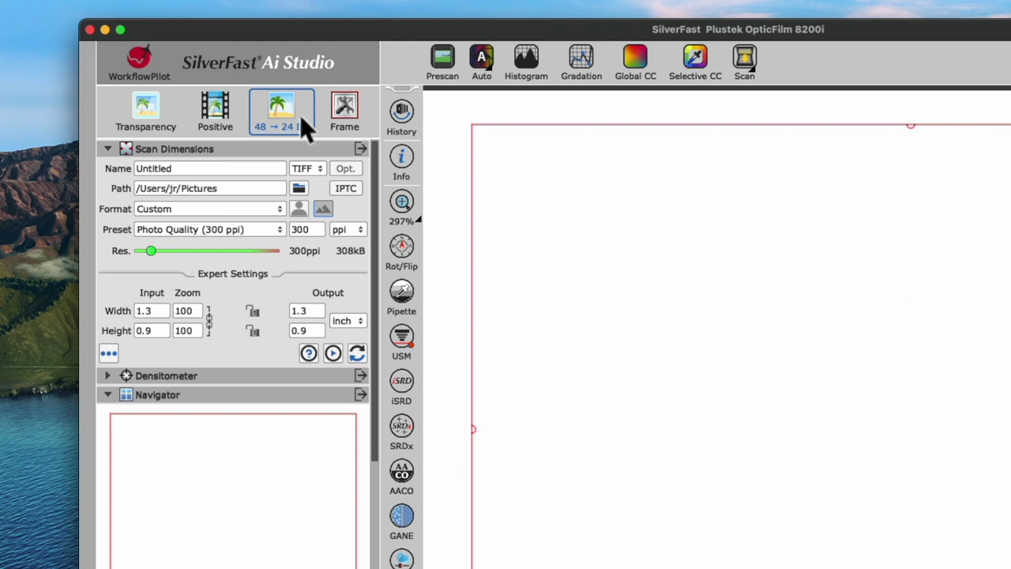
drag(301, 119, 348, 215)
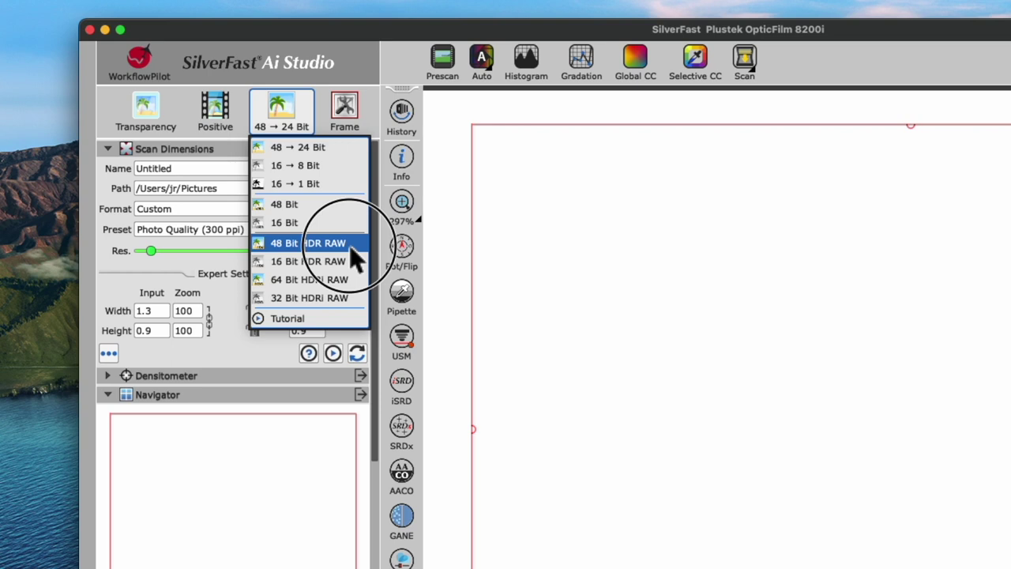
click(350, 245)
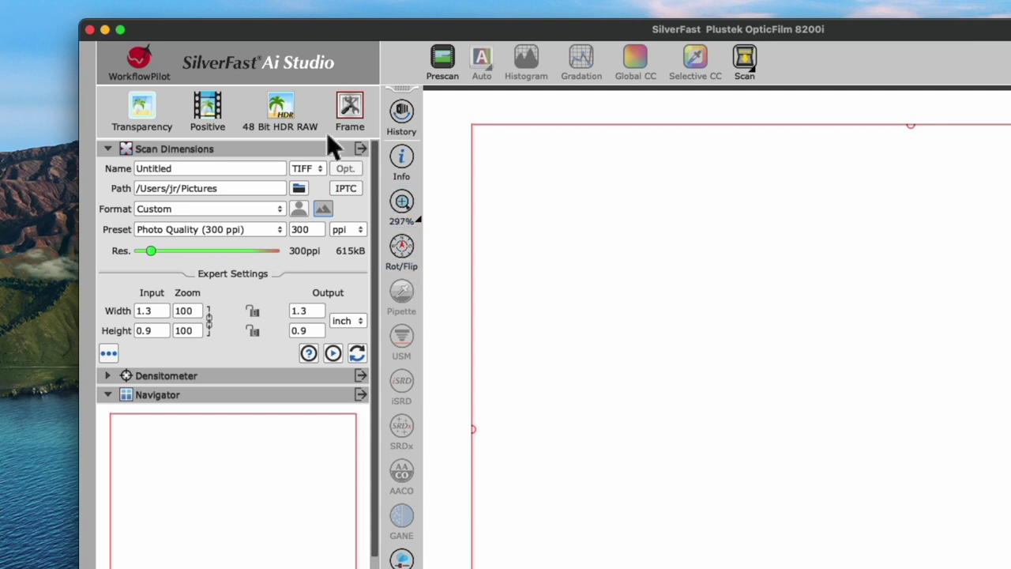
click(302, 112)
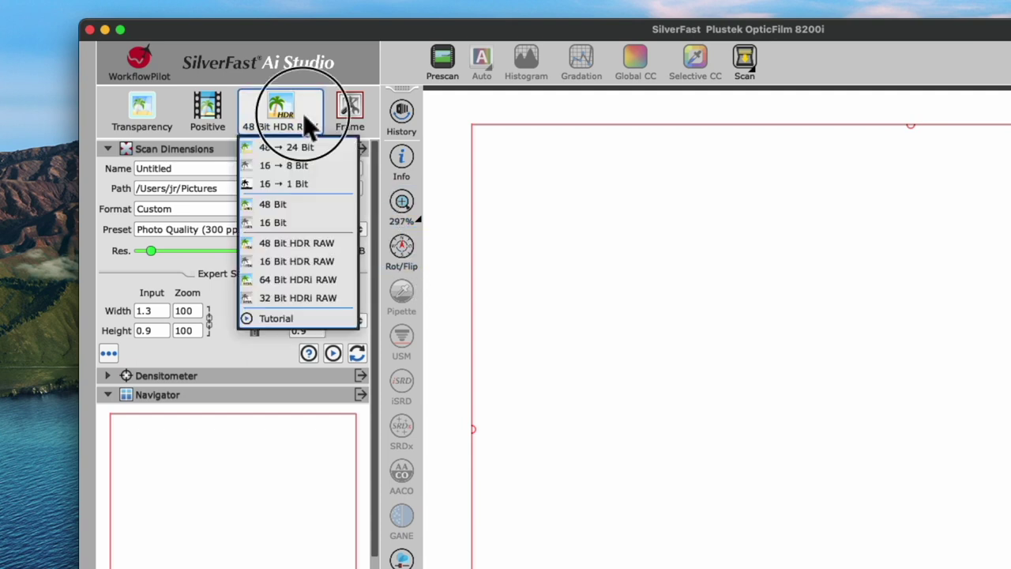
click(333, 146)
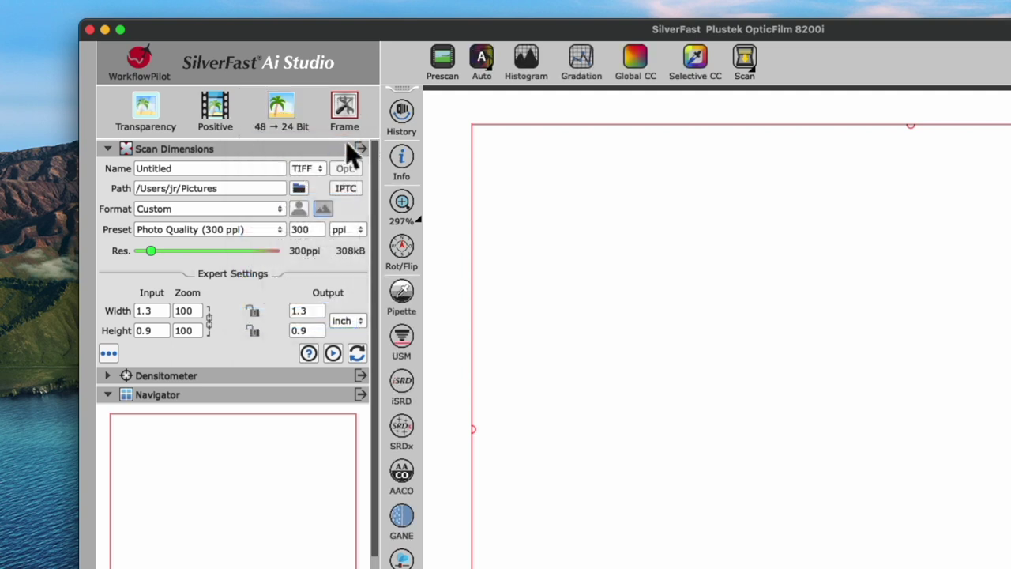
Step: Prescan the slide to preview the hotel lobby image
click(450, 78)
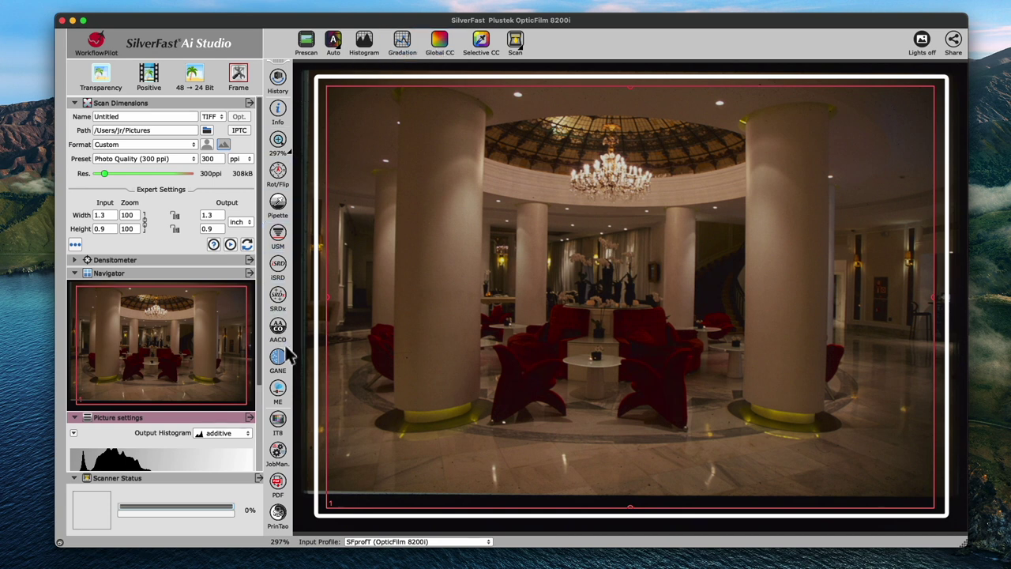
scroll(235, 338, down, 3)
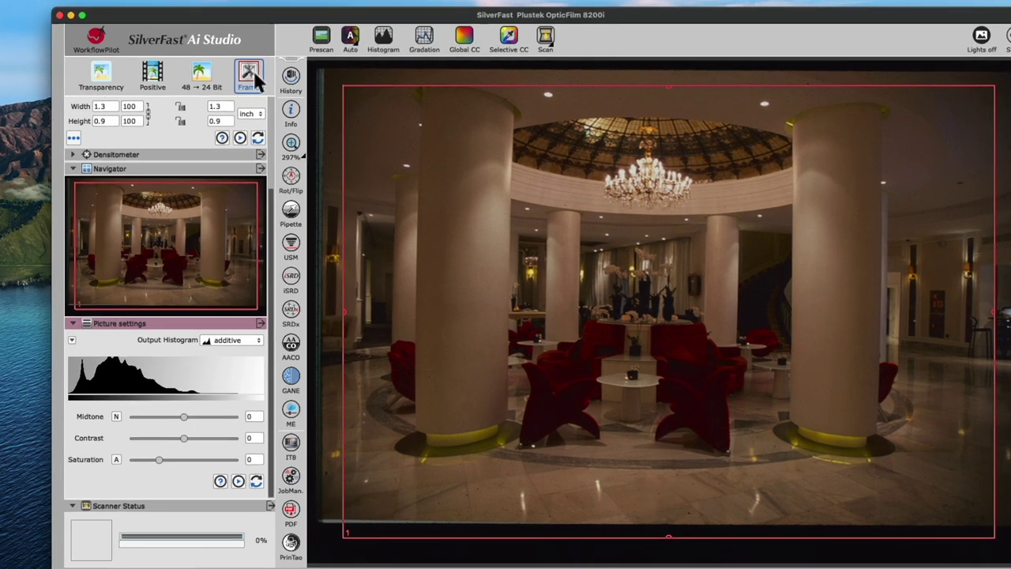
Step: Auto-detect the Slide 35 x 23 mm frame, try a 1.21 inch width, then re-detect at 1.39 × 0.9 inch
click(250, 72)
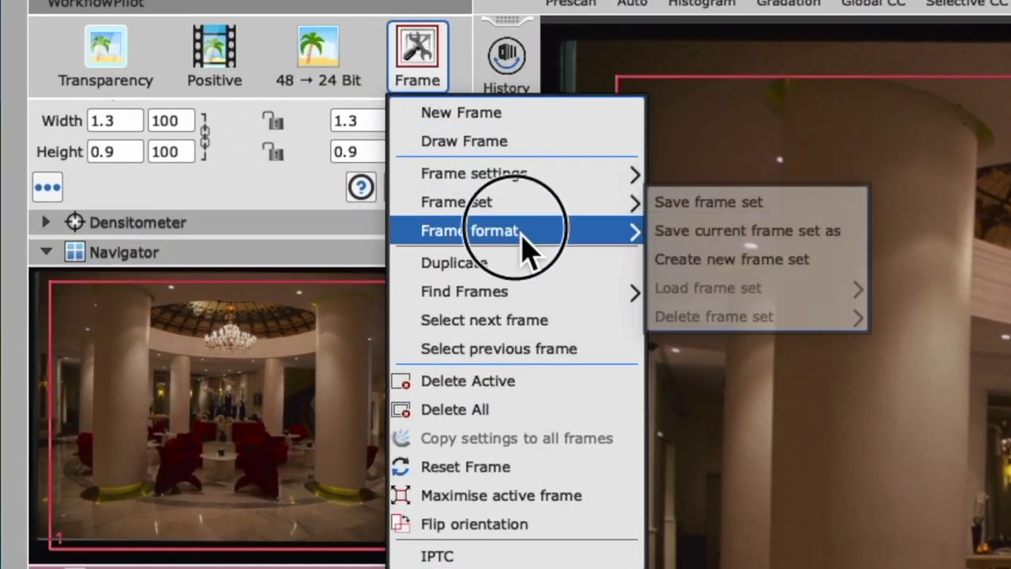
mouse_move(541, 293)
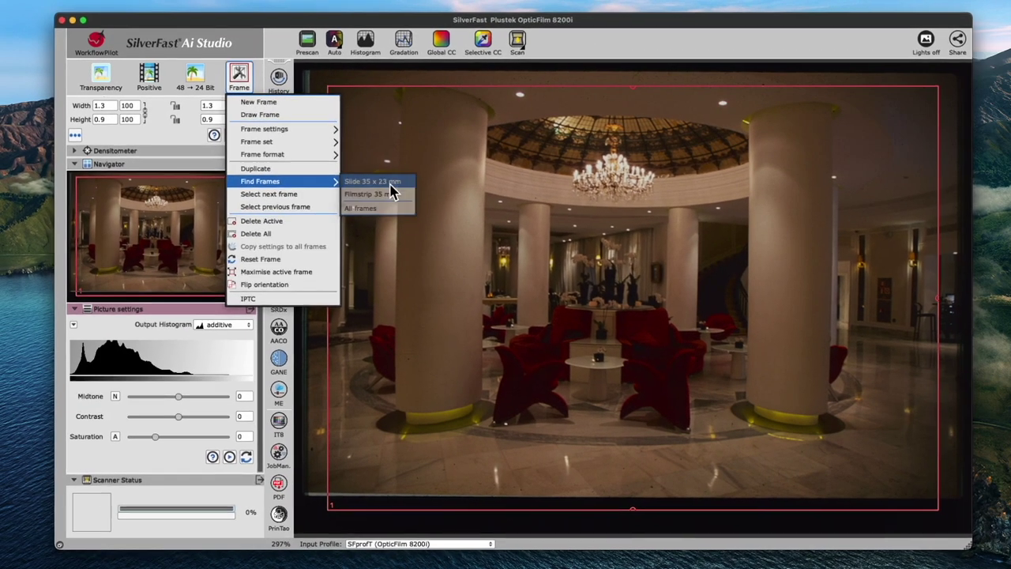
click(757, 299)
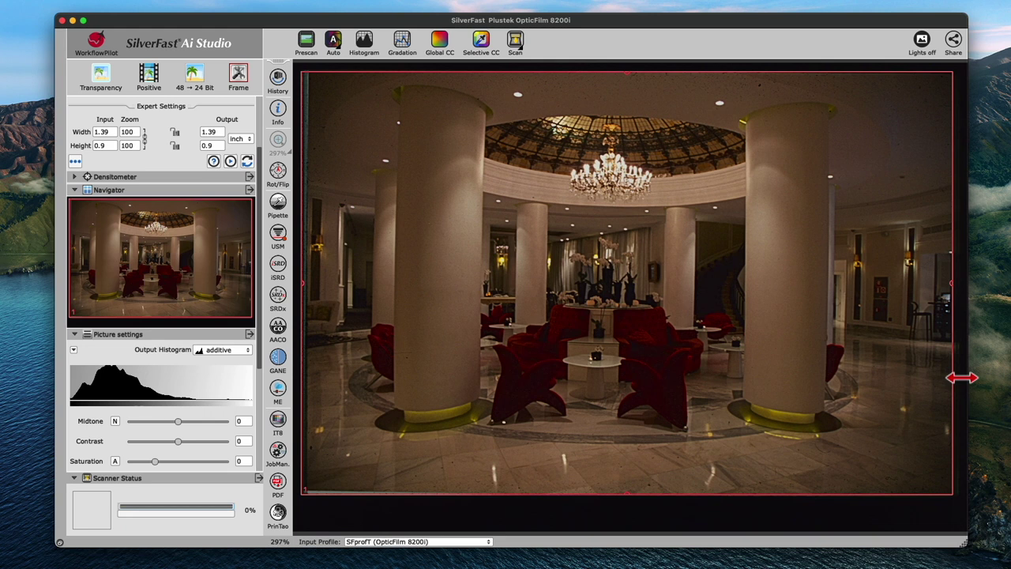
drag(962, 378, 882, 359)
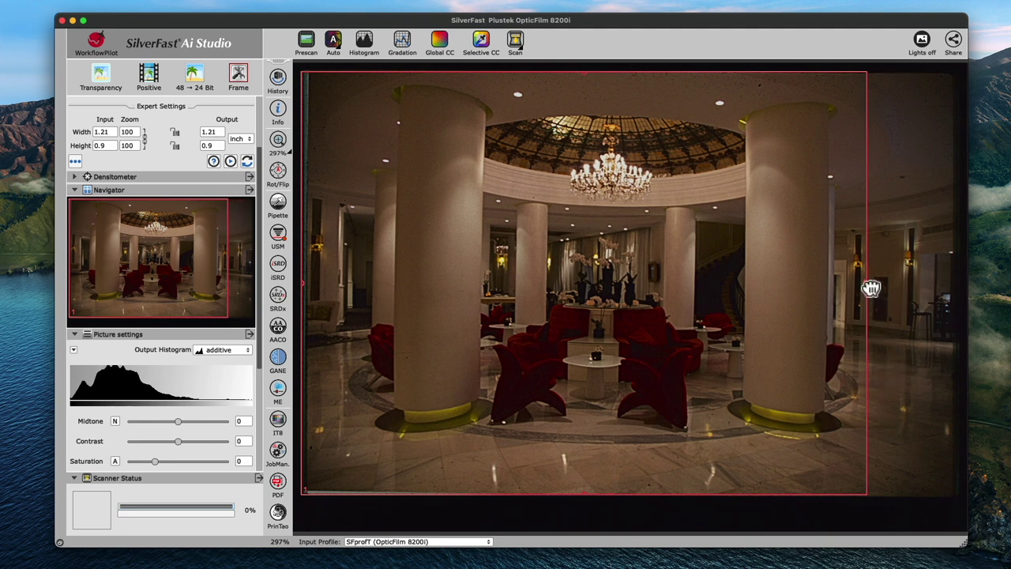
mouse_move(870, 289)
mouse_down()
mouse_move(872, 263)
mouse_move(864, 264)
mouse_move(860, 279)
mouse_move(878, 293)
mouse_up()
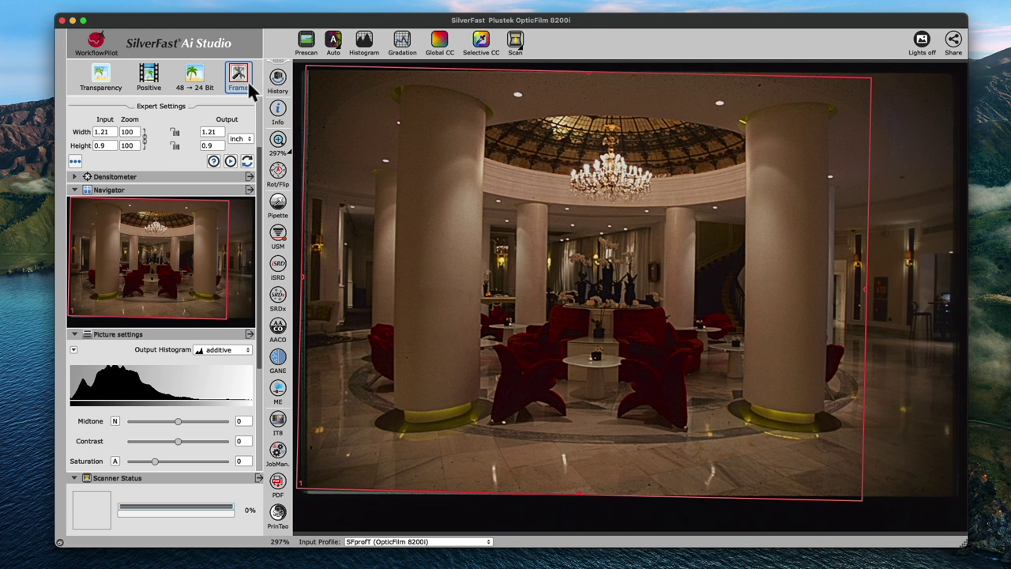
drag(247, 81, 390, 189)
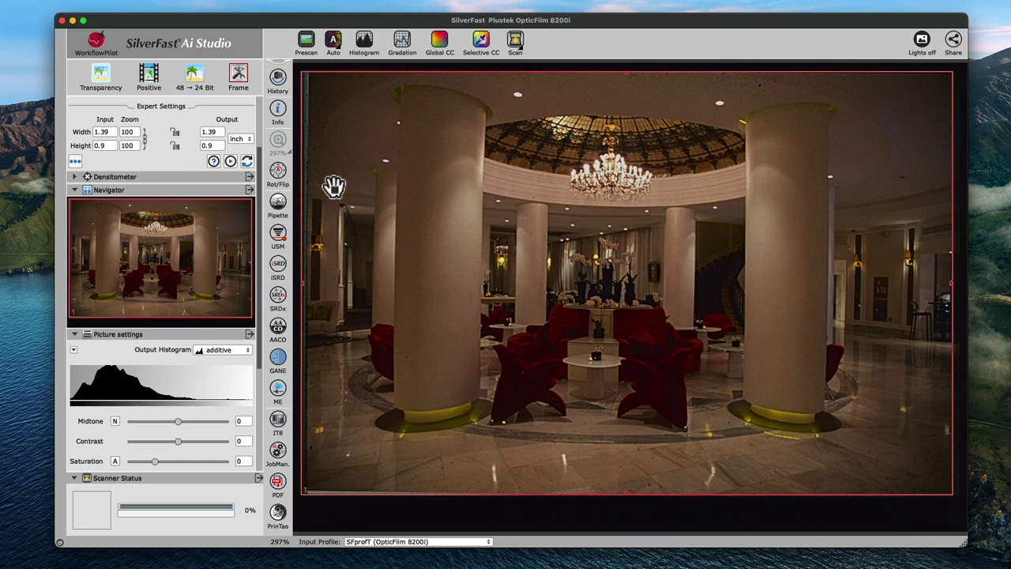
drag(260, 193, 263, 131)
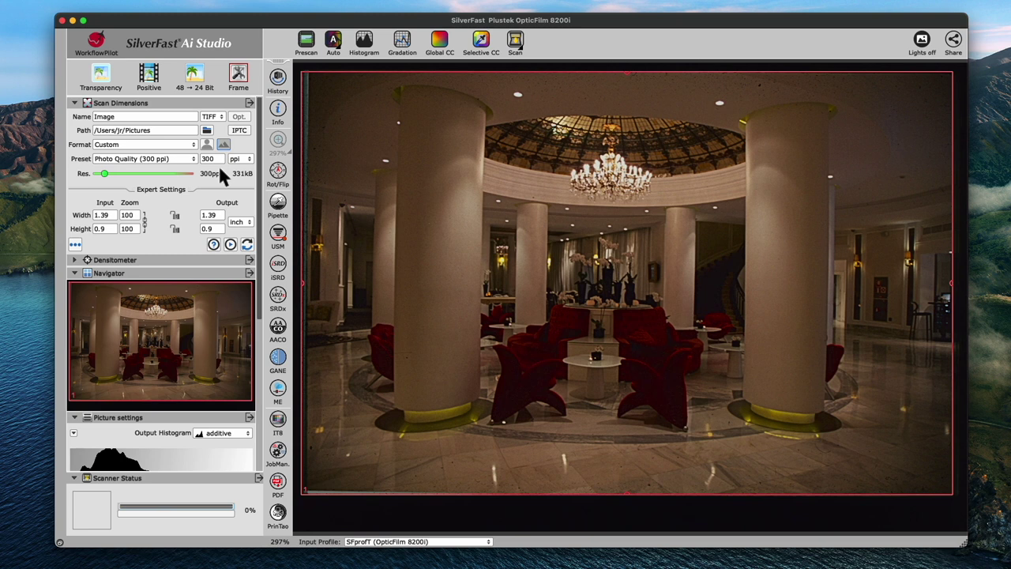
click(74, 102)
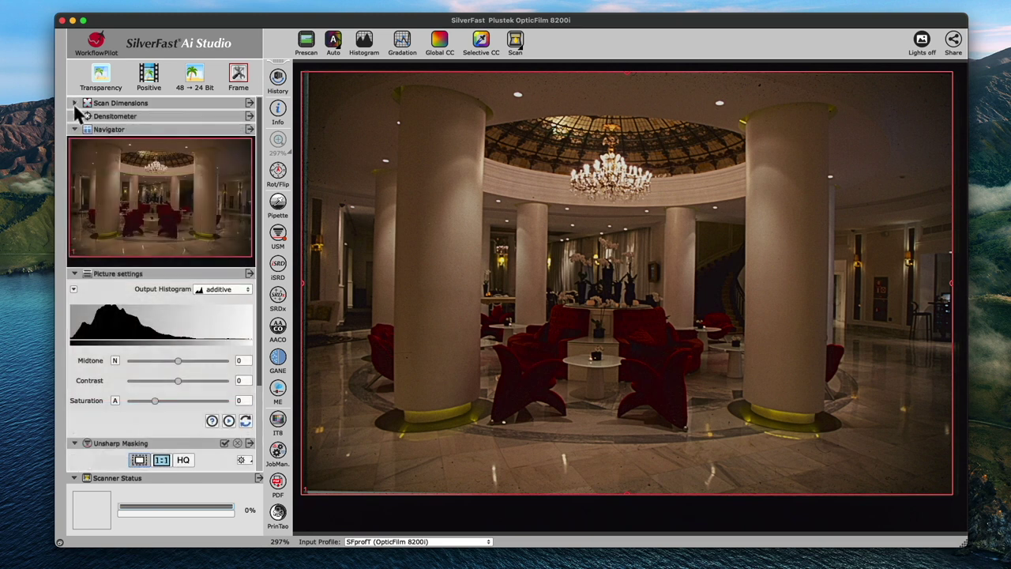
click(74, 102)
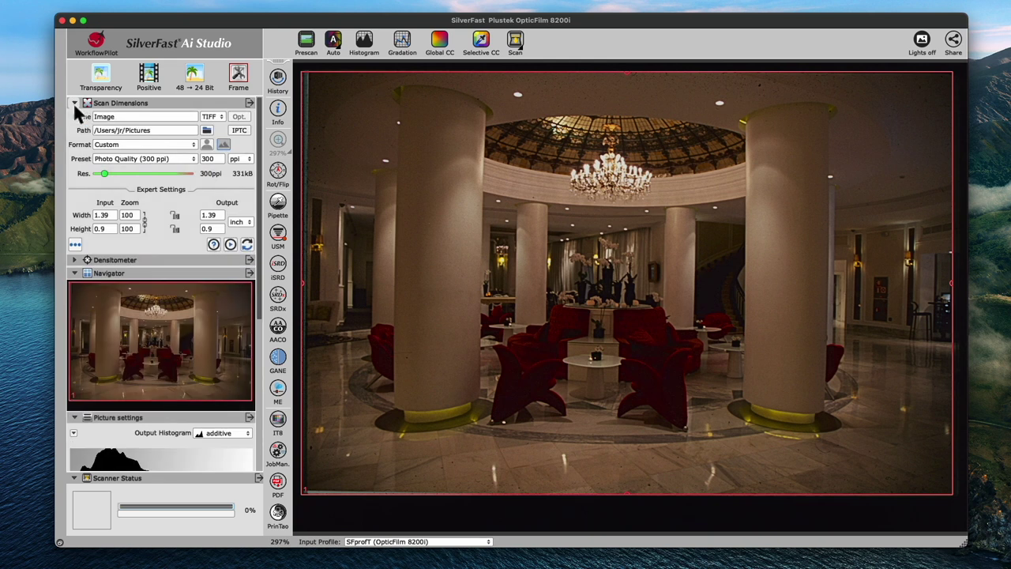
click(76, 261)
click(74, 198)
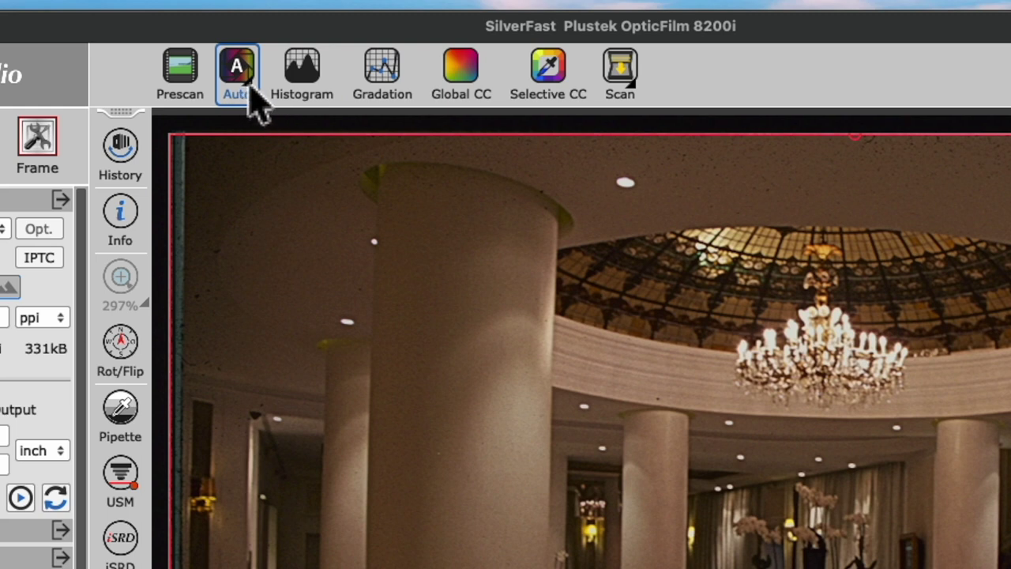
click(250, 89)
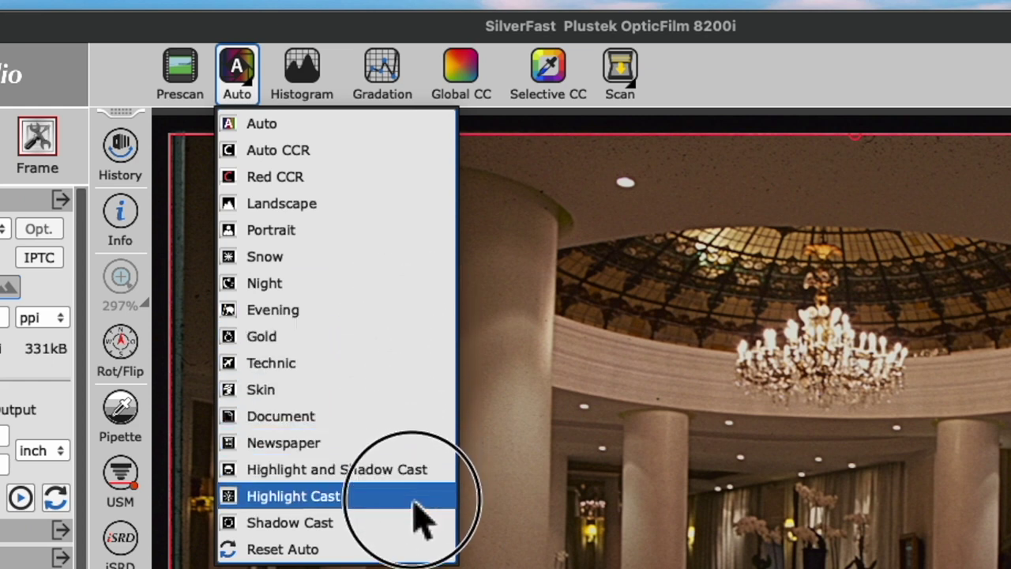
click(515, 496)
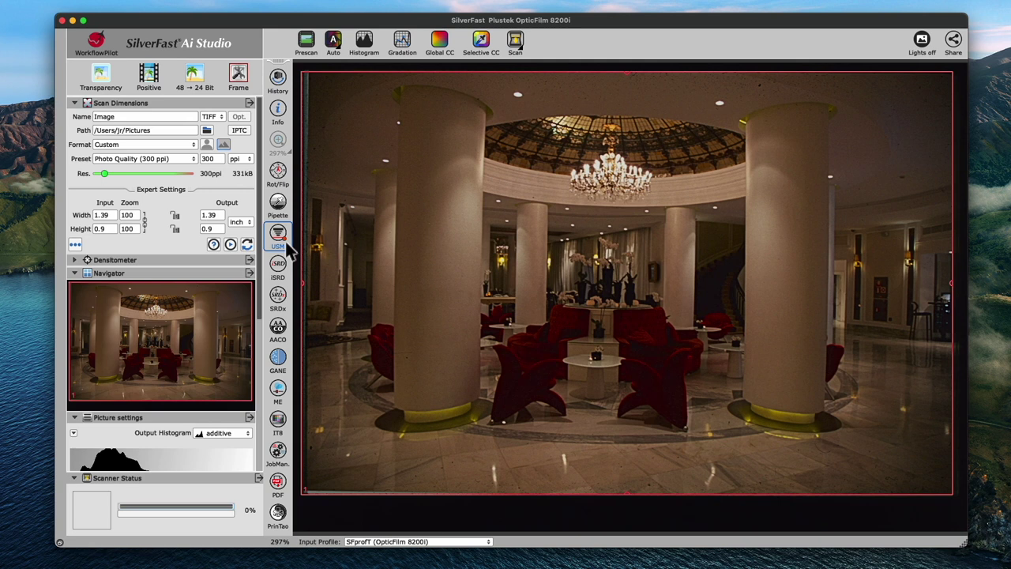
Step: Compare the preview with Unsharp Masking off, then re-enable Auto Sharpness
drag(261, 247, 255, 432)
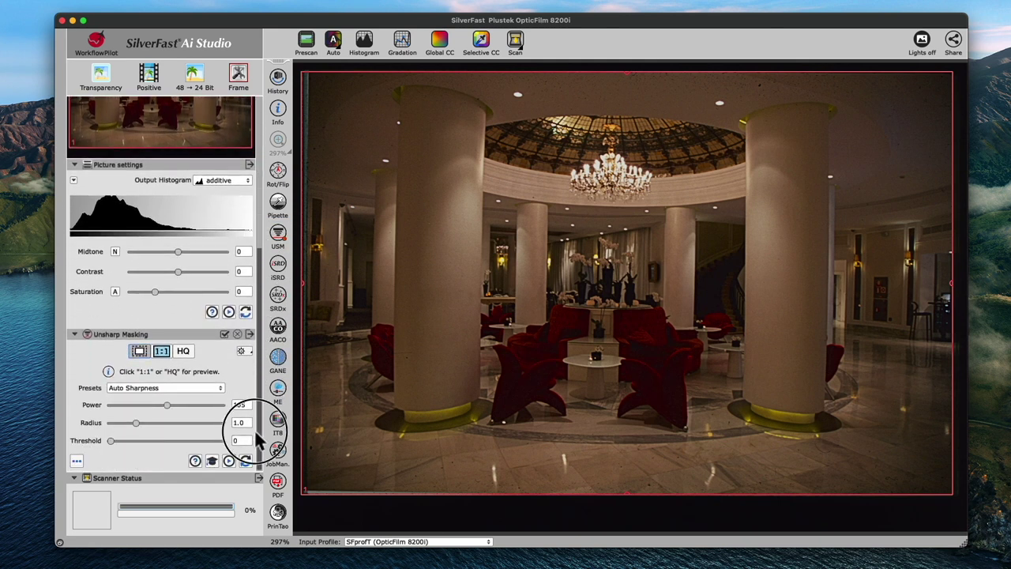
click(224, 333)
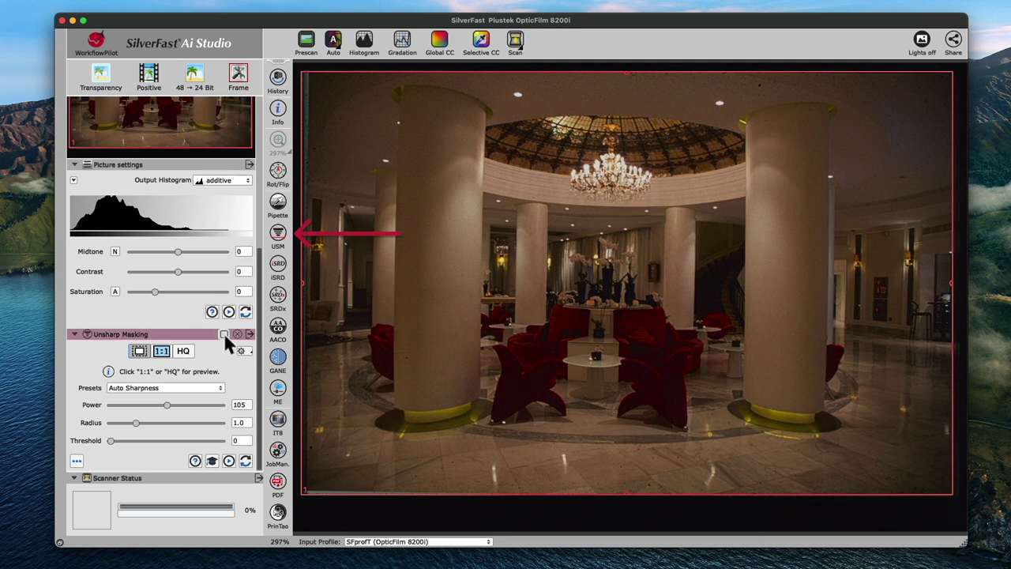
click(224, 333)
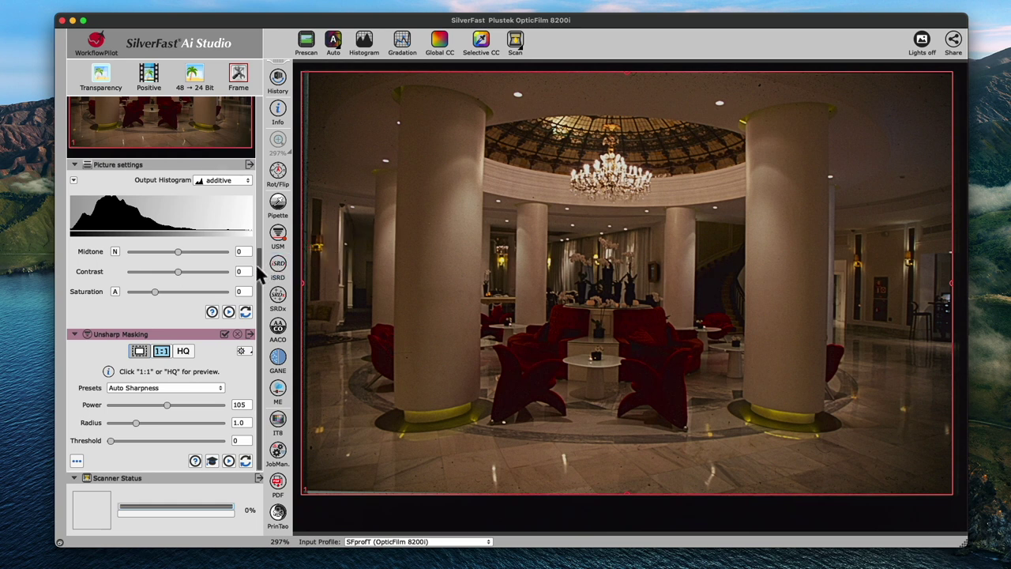
drag(261, 274, 261, 106)
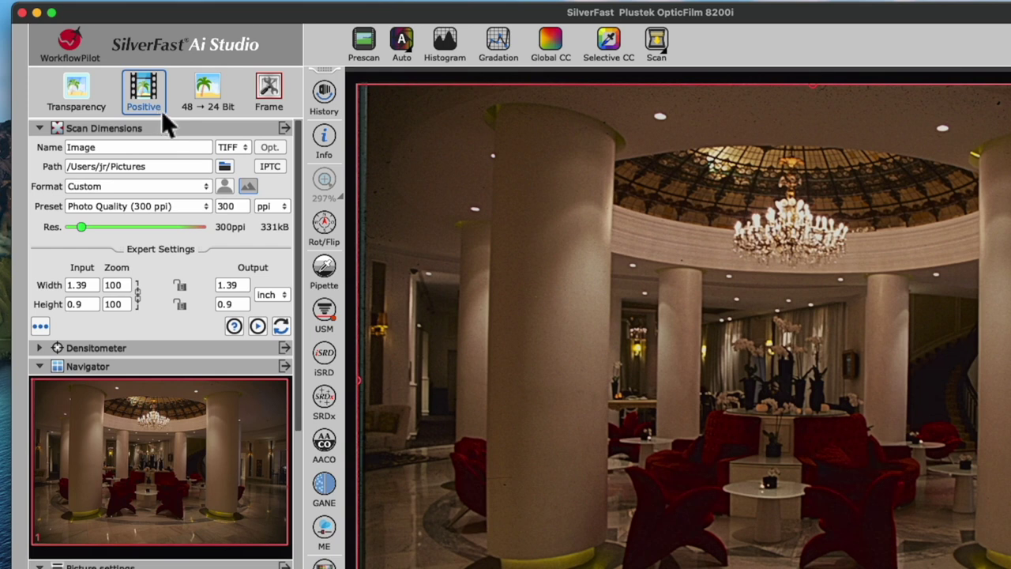
click(230, 96)
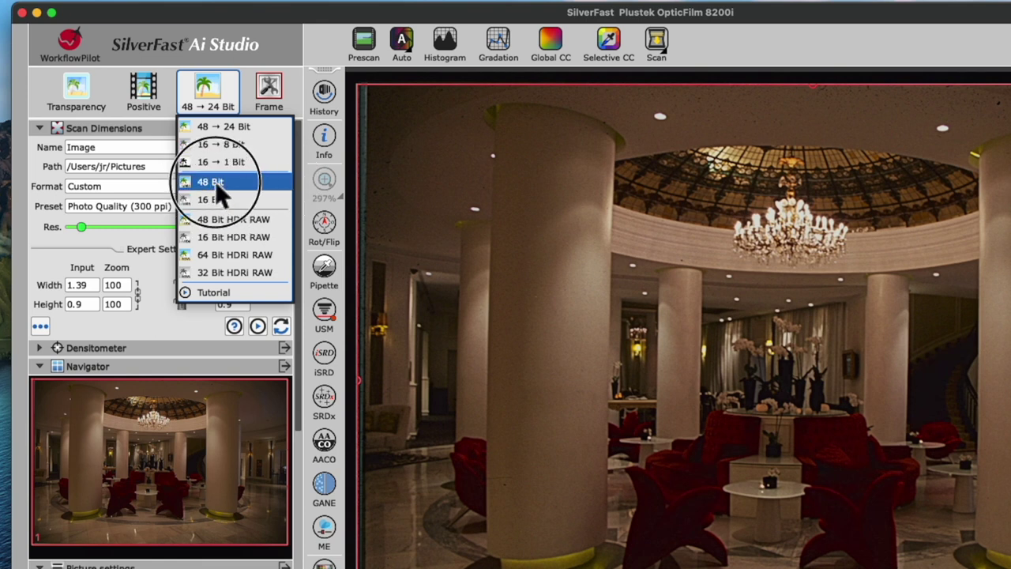
click(266, 124)
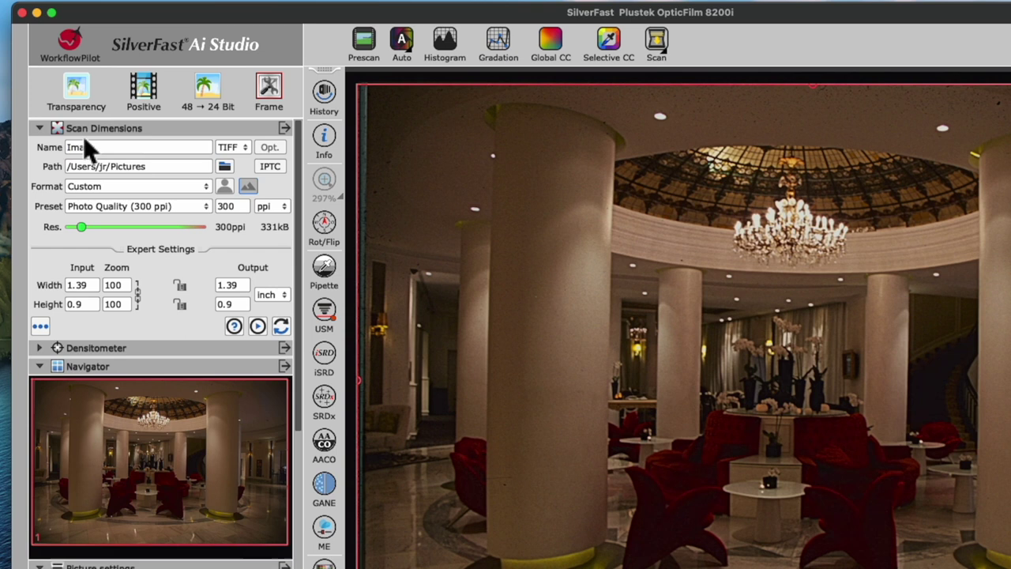
Step: Rename the scan output from Image to Interior
click(100, 148)
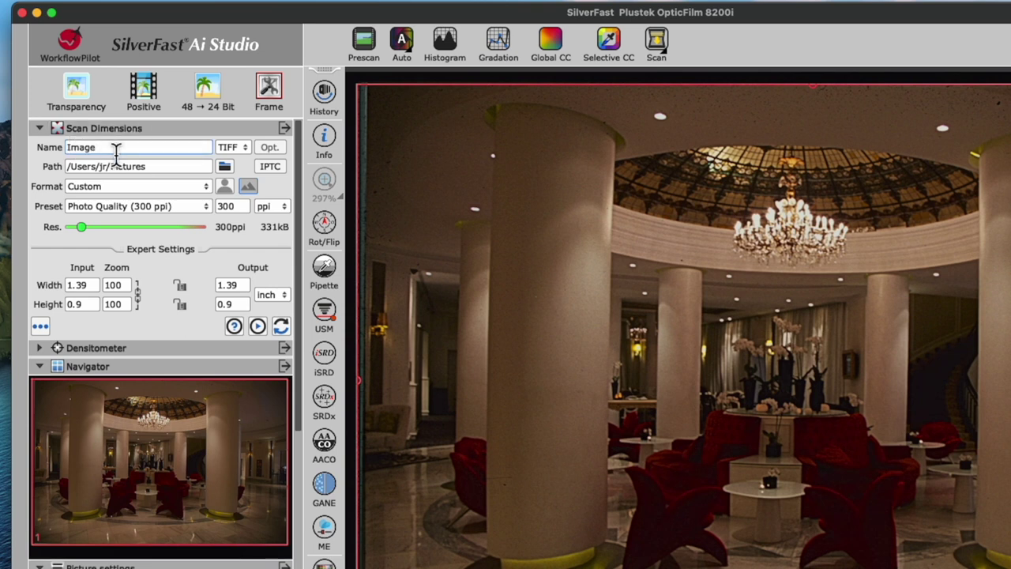
drag(116, 148, 63, 153)
text(Interior)
Step: Keep the TIFF format, 48 → 24 Bit depth and the Pictures save folder unchanged
click(241, 150)
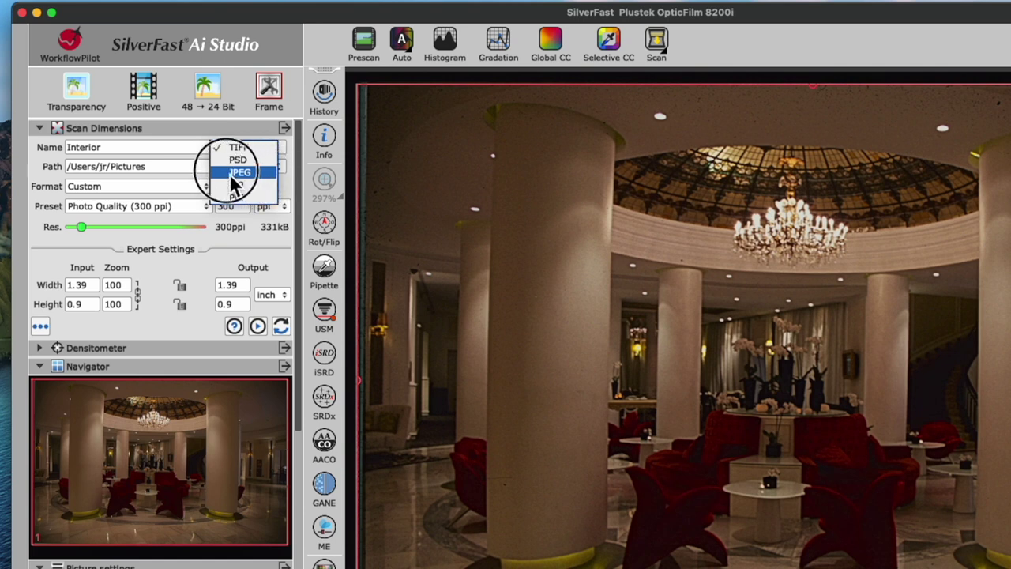
click(178, 154)
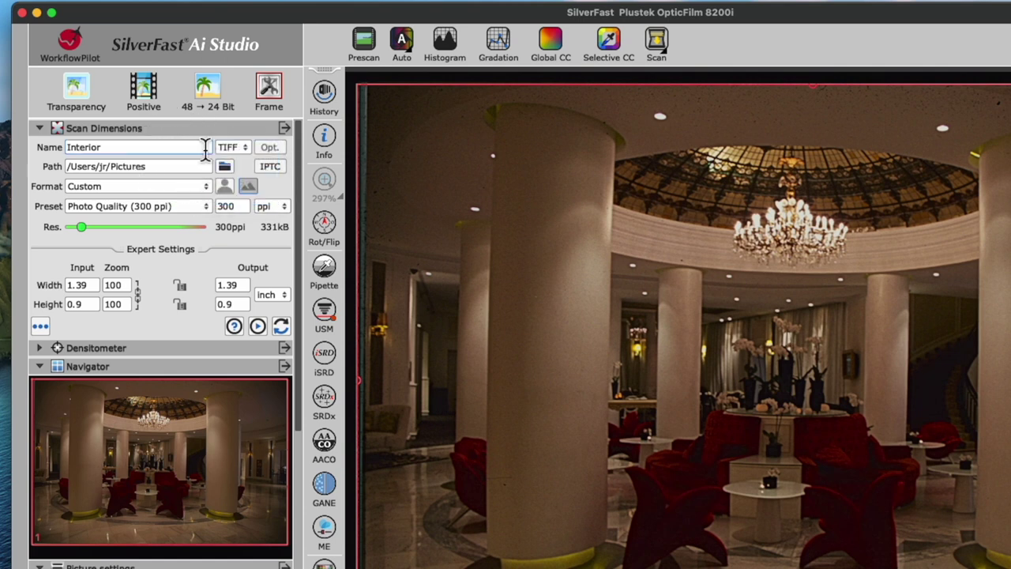
click(212, 100)
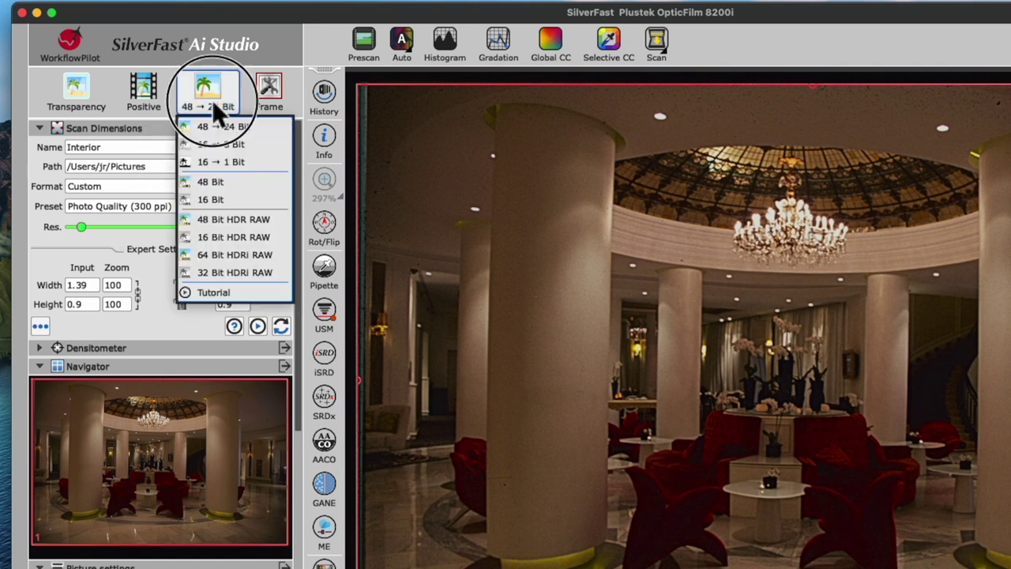
click(262, 128)
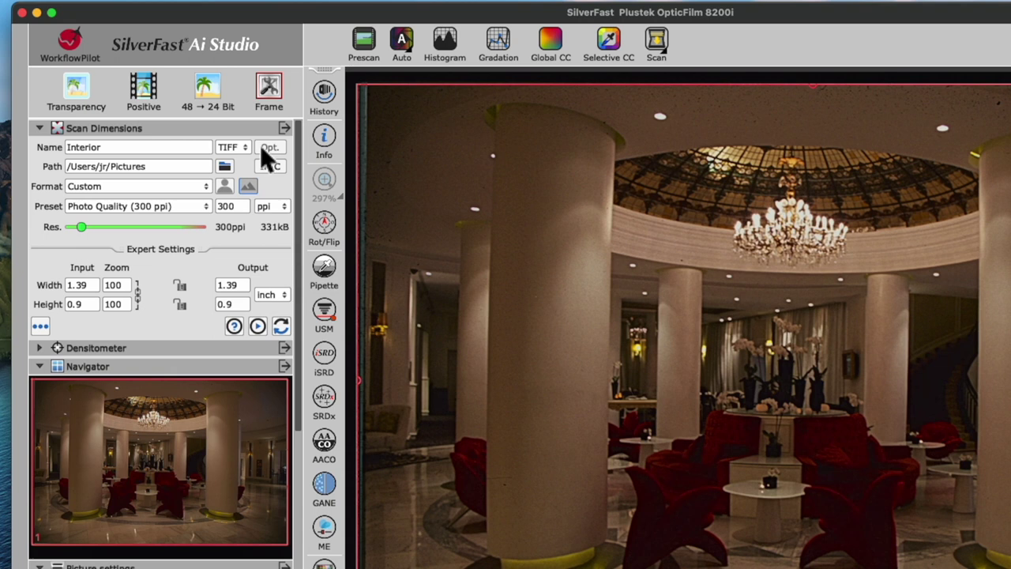
click(114, 167)
click(164, 190)
click(224, 168)
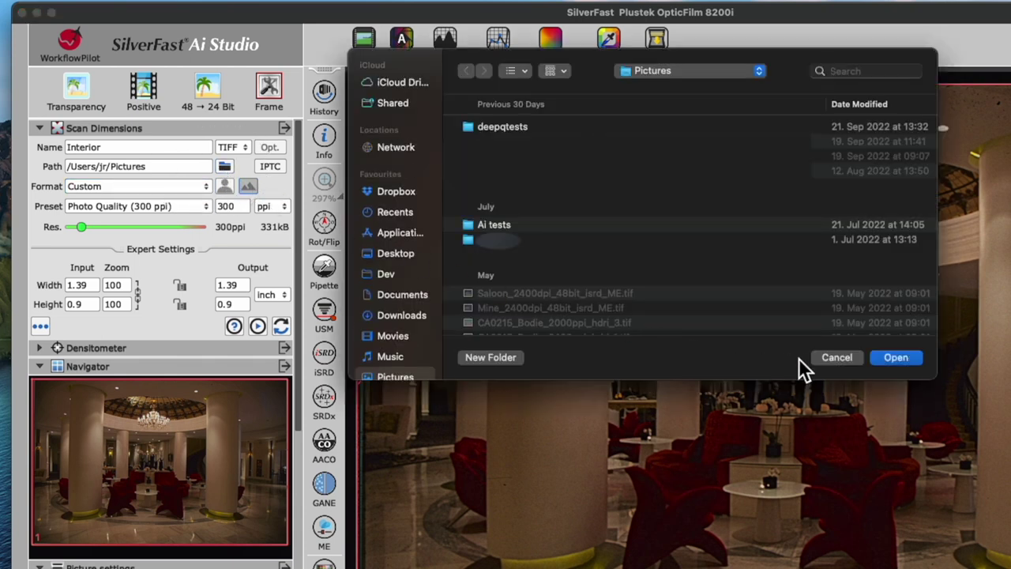
click(825, 357)
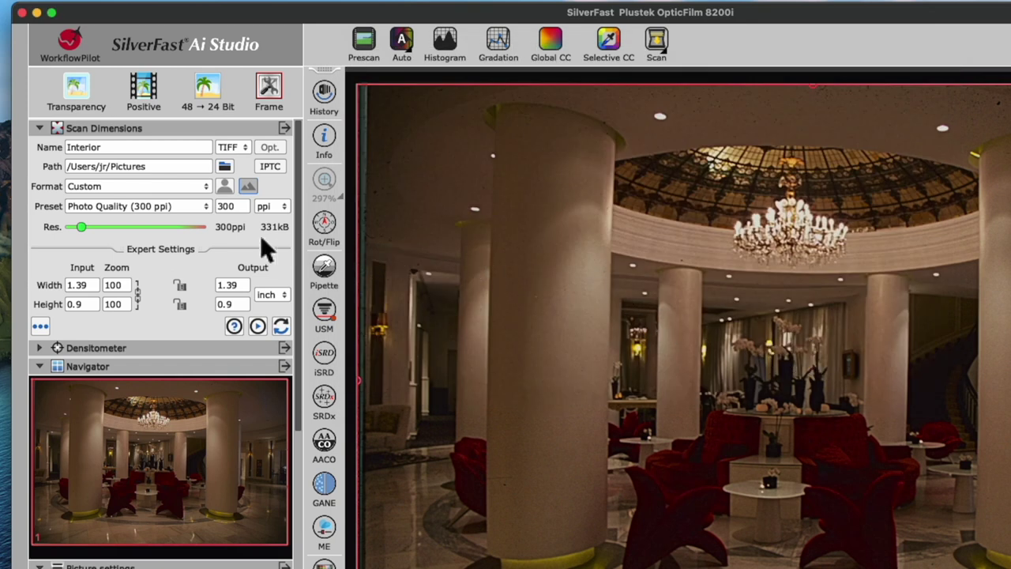
Step: Set the output size to 4.0'' x 6.0'' with Photo Quality (300 ppi)
click(160, 186)
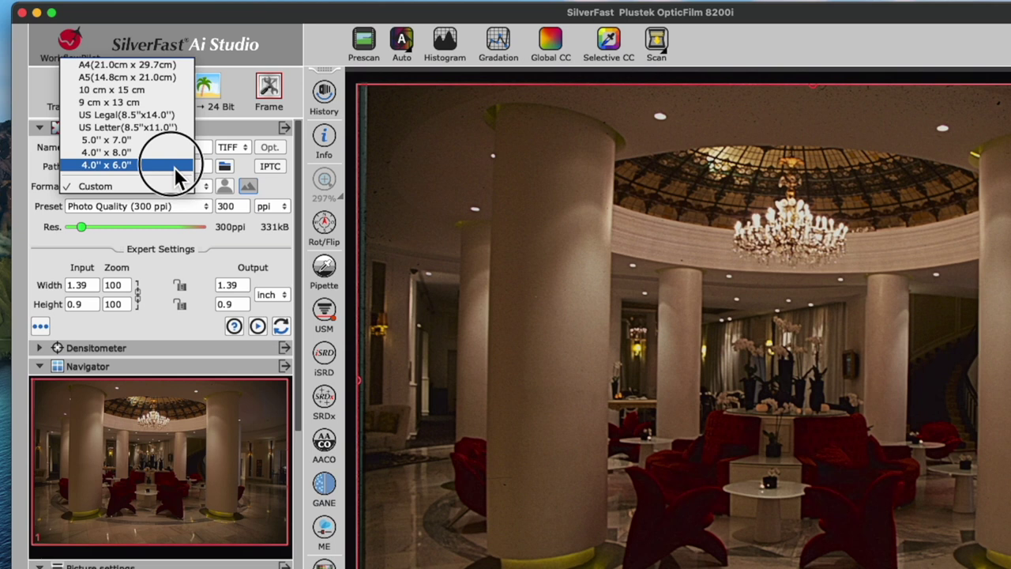
click(173, 167)
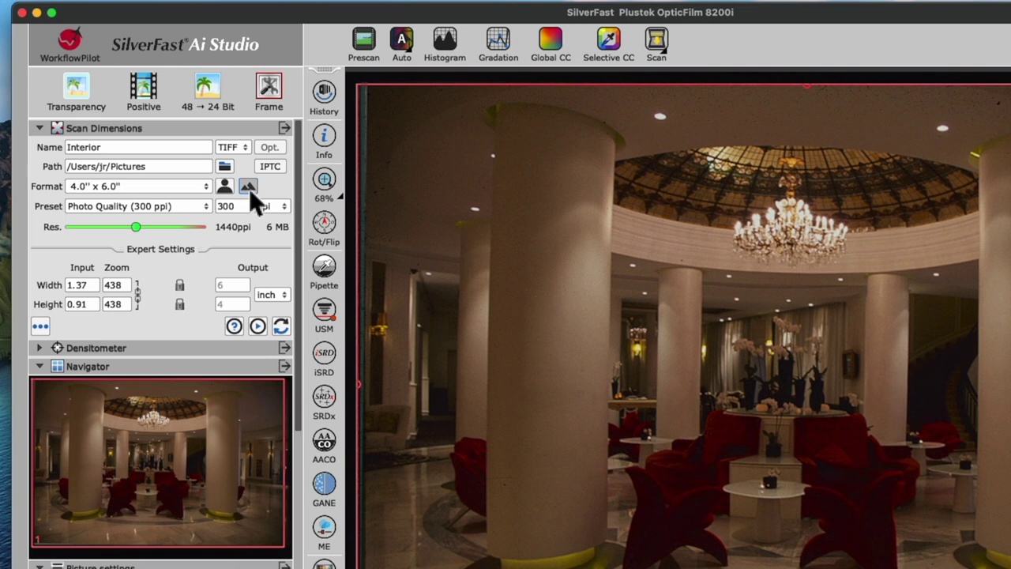
click(204, 206)
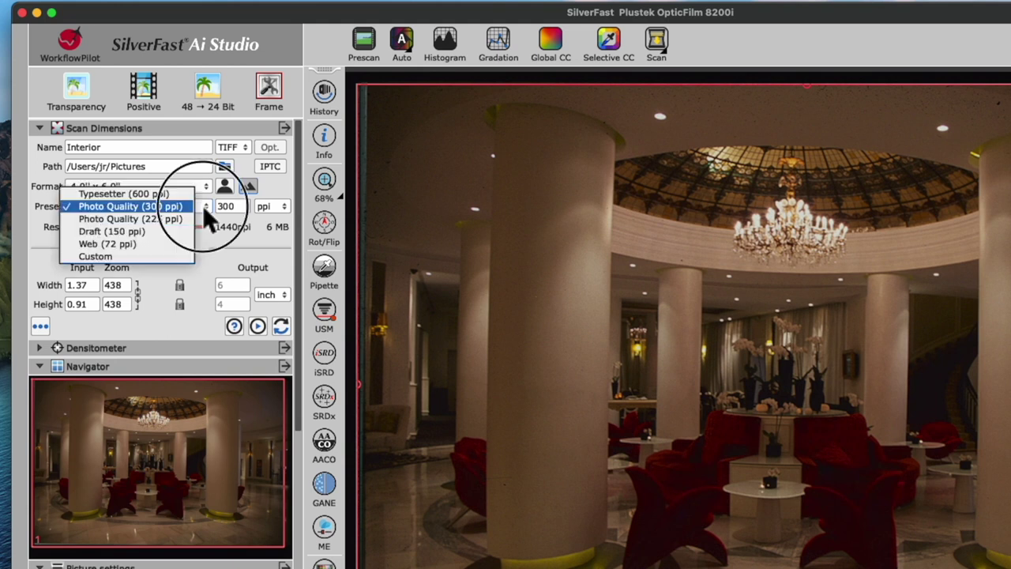
click(158, 206)
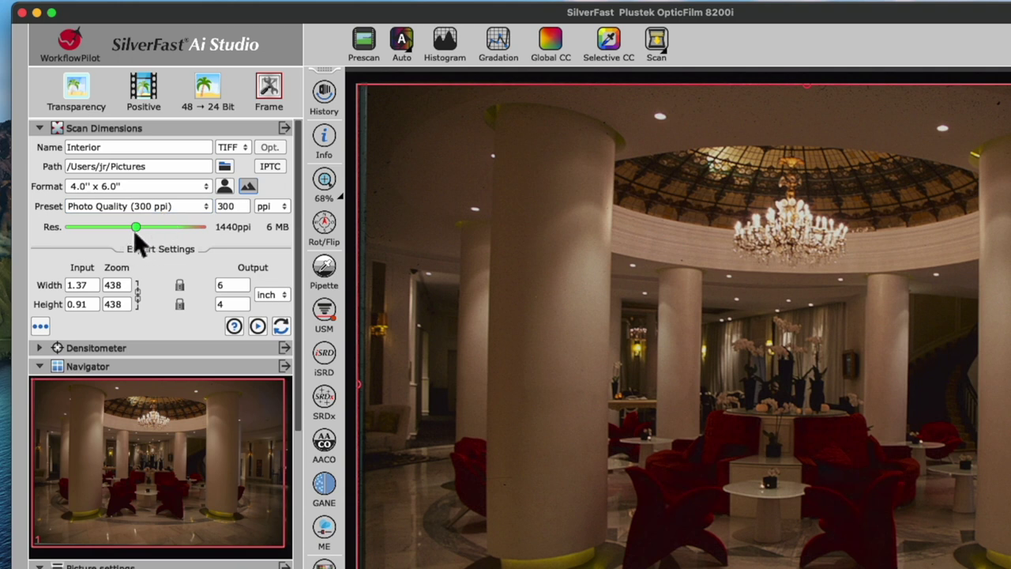
Step: Try Typesetter (600 ppi), then settle on Photo Quality (225 ppi)
click(187, 208)
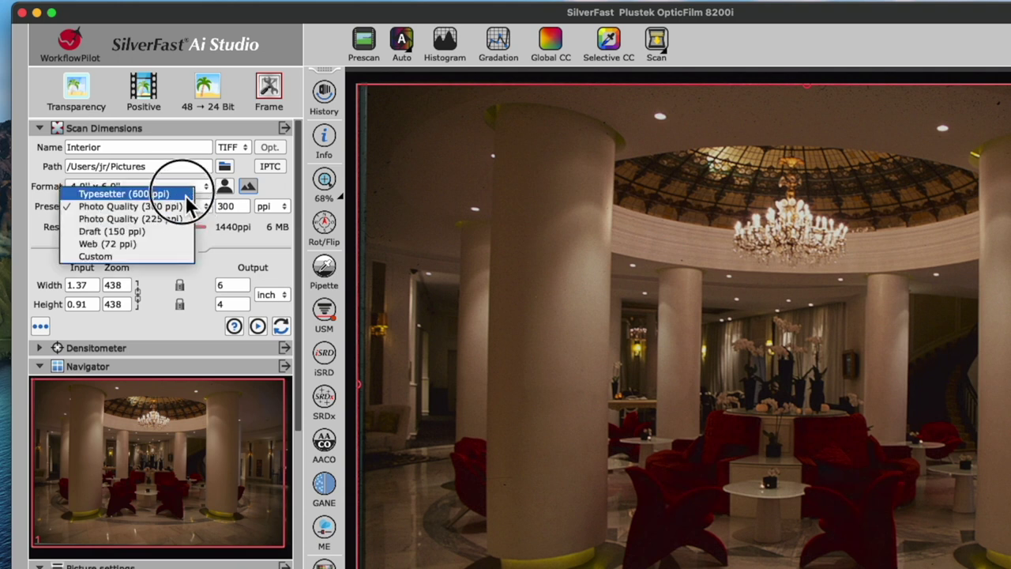
click(182, 194)
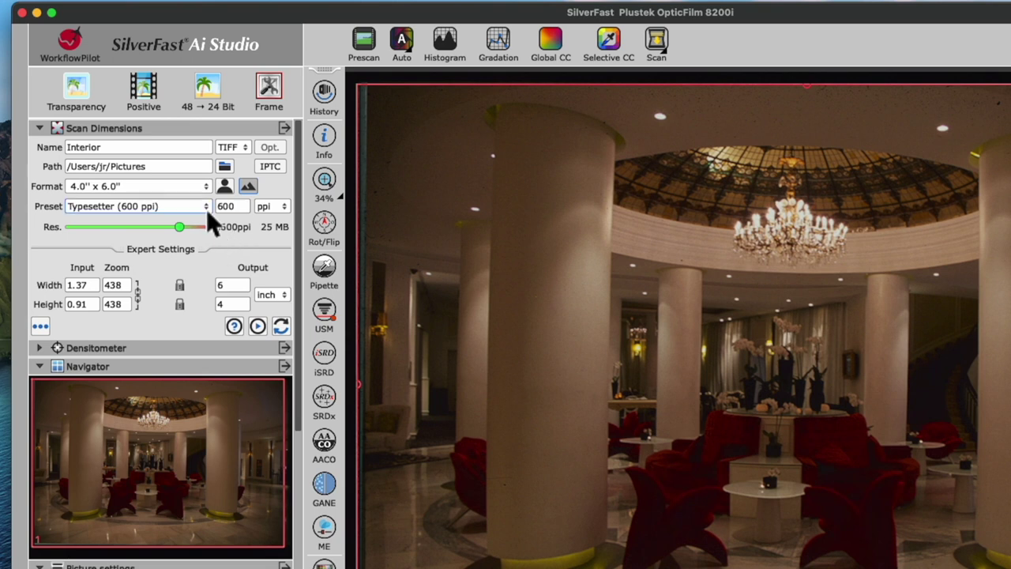
click(203, 204)
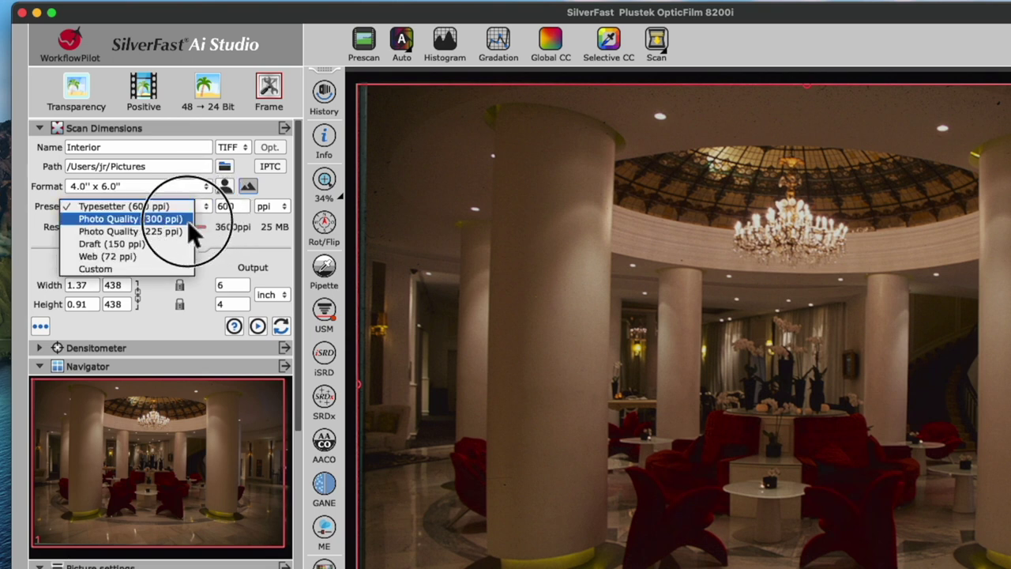
click(187, 220)
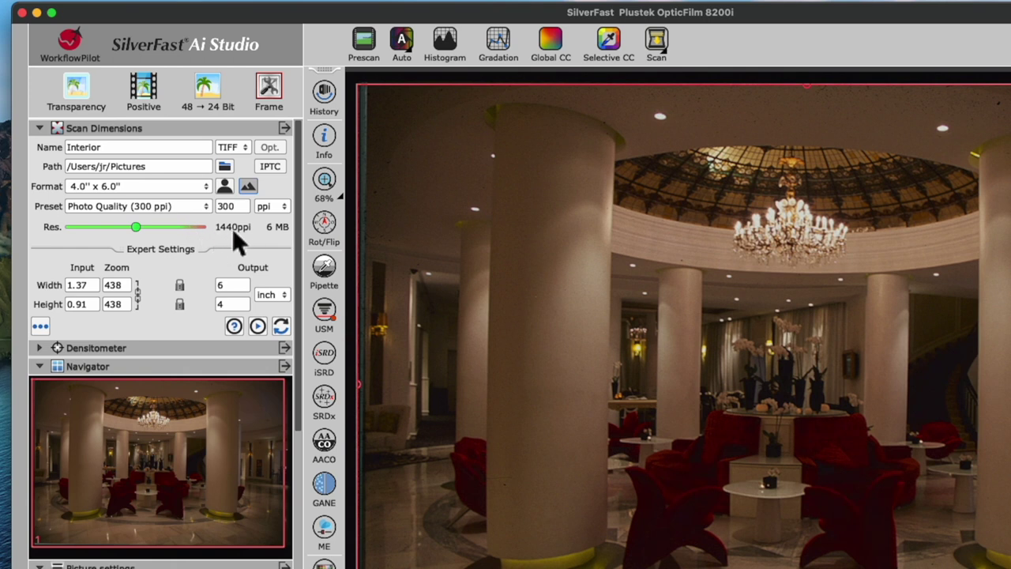
click(199, 203)
click(181, 216)
click(203, 206)
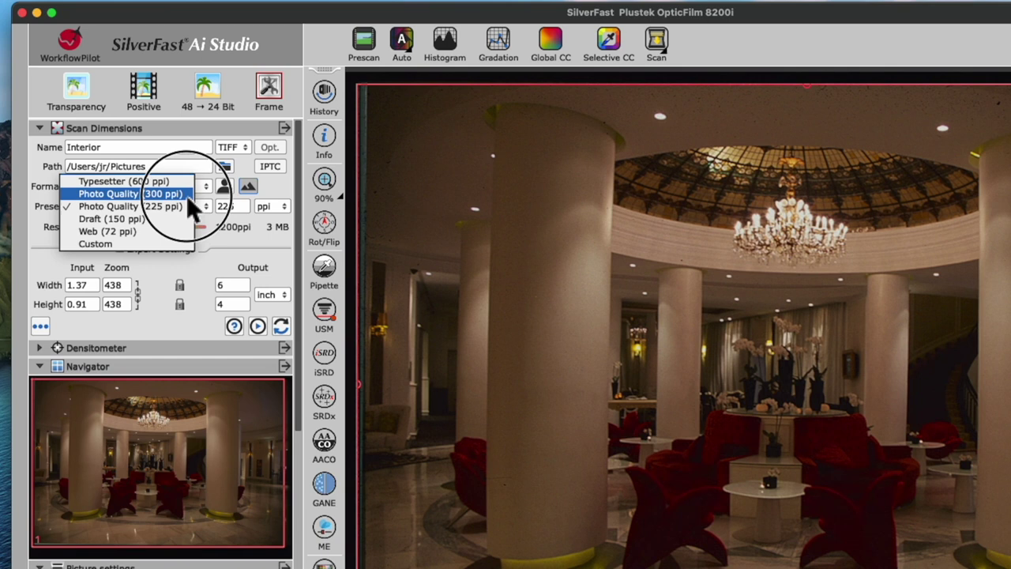
Step: Select Photo Quality (300 ppi) and test the Res slider, ending at 1440 ppi
click(187, 195)
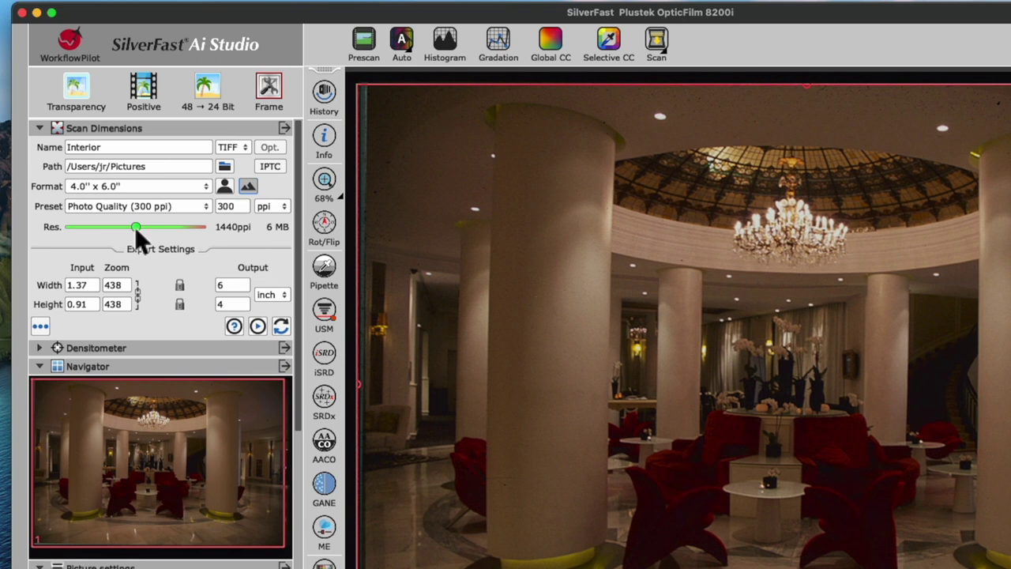
drag(135, 226, 204, 234)
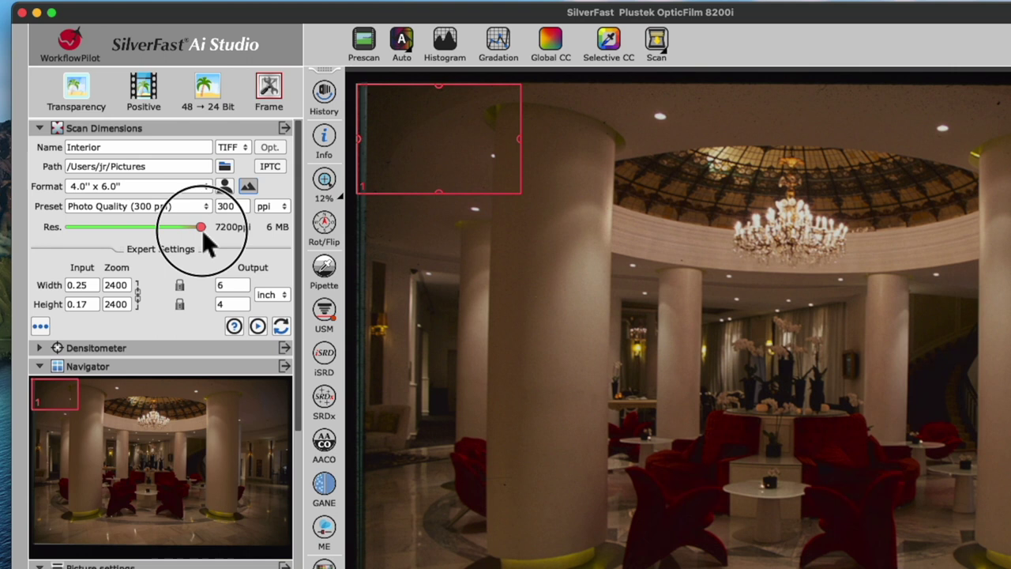
drag(204, 234, 139, 233)
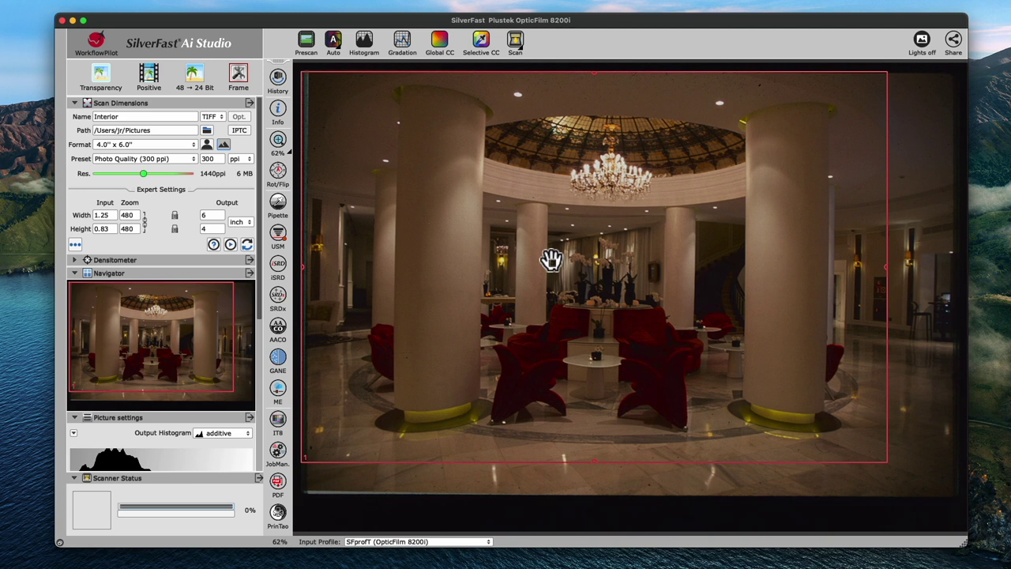
Step: Move the scan frame right and shrink it from its right side
drag(550, 258, 587, 266)
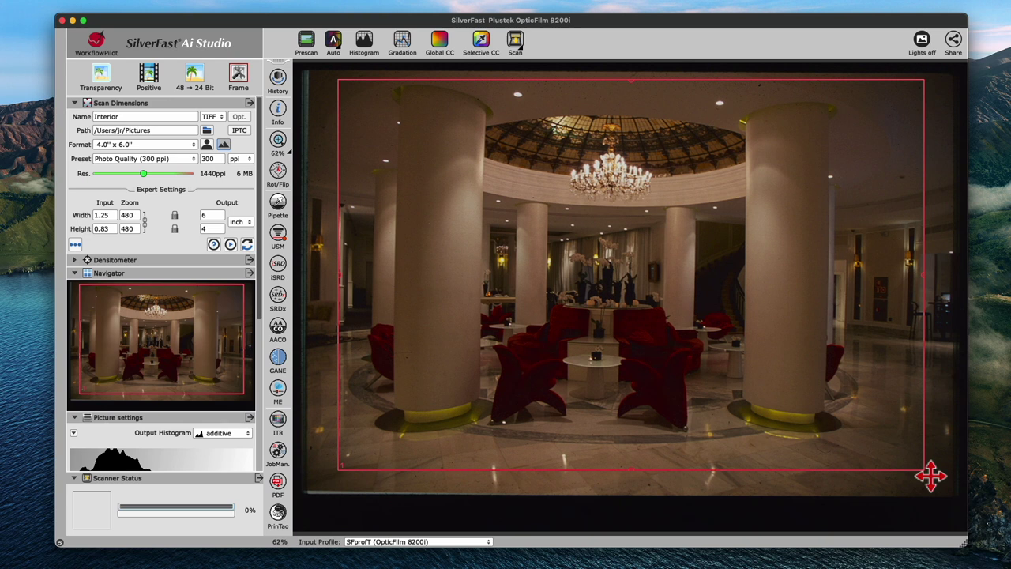
click(932, 426)
mouse_move(932, 427)
mouse_down()
mouse_move(751, 398)
mouse_move(937, 440)
mouse_up()
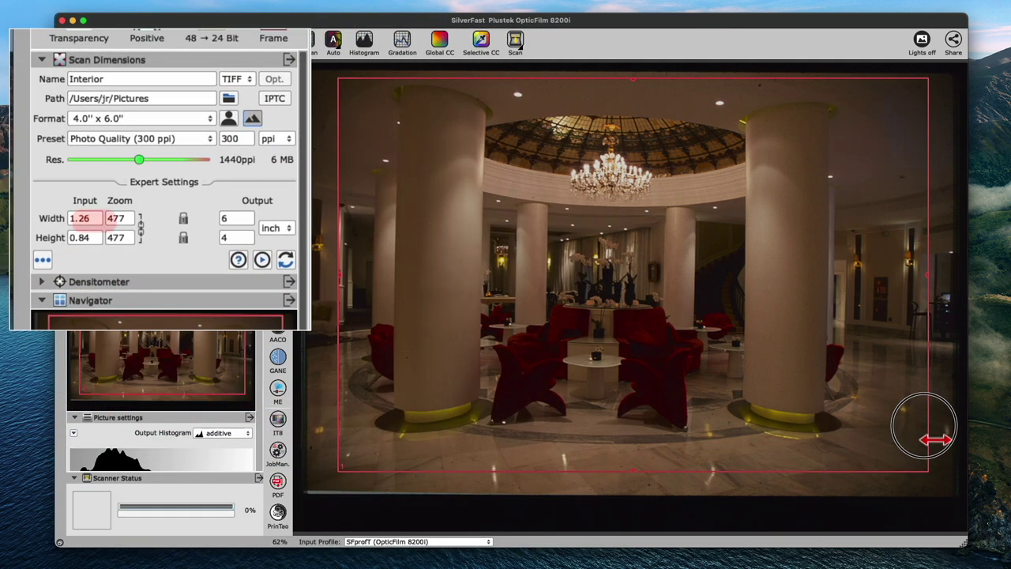
drag(936, 440, 771, 400)
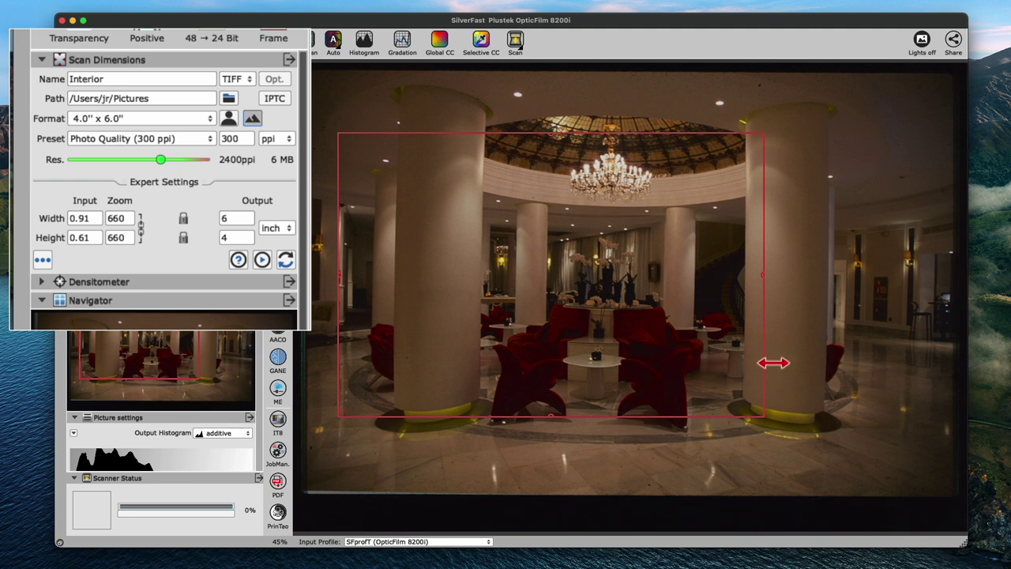
Step: Resize the frame proportionally, try a free corner resize, then undo to restore 4 × 6
drag(772, 362, 668, 348)
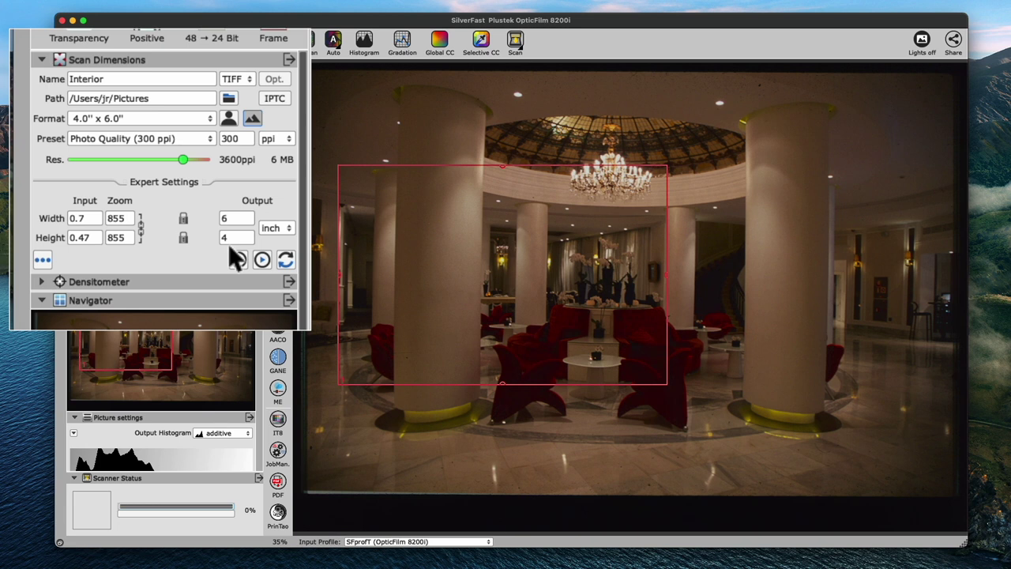
click(671, 390)
drag(671, 389, 588, 354)
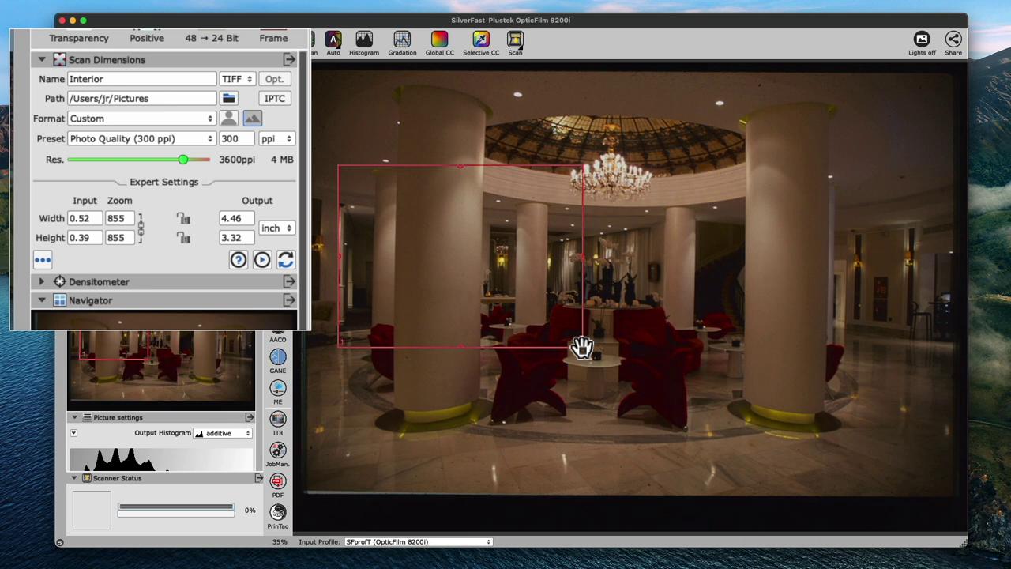
key(super+z)
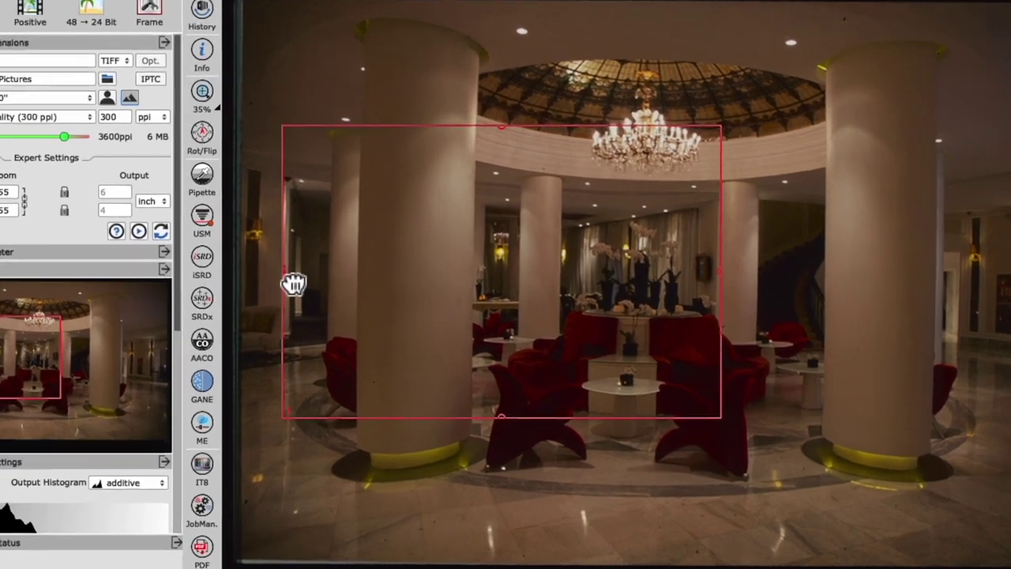
drag(347, 284, 342, 304)
drag(236, 316, 239, 162)
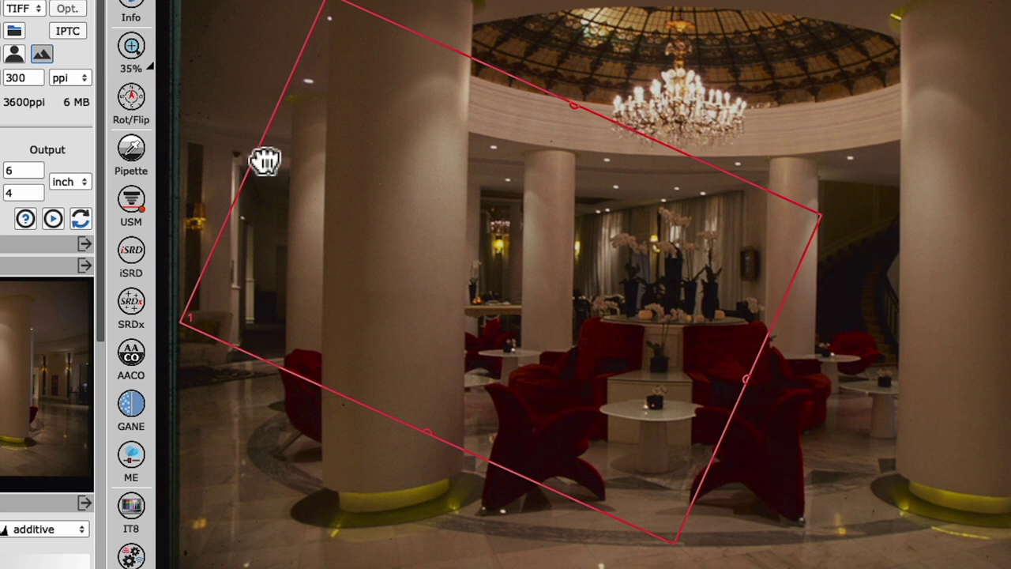
drag(260, 158, 250, 401)
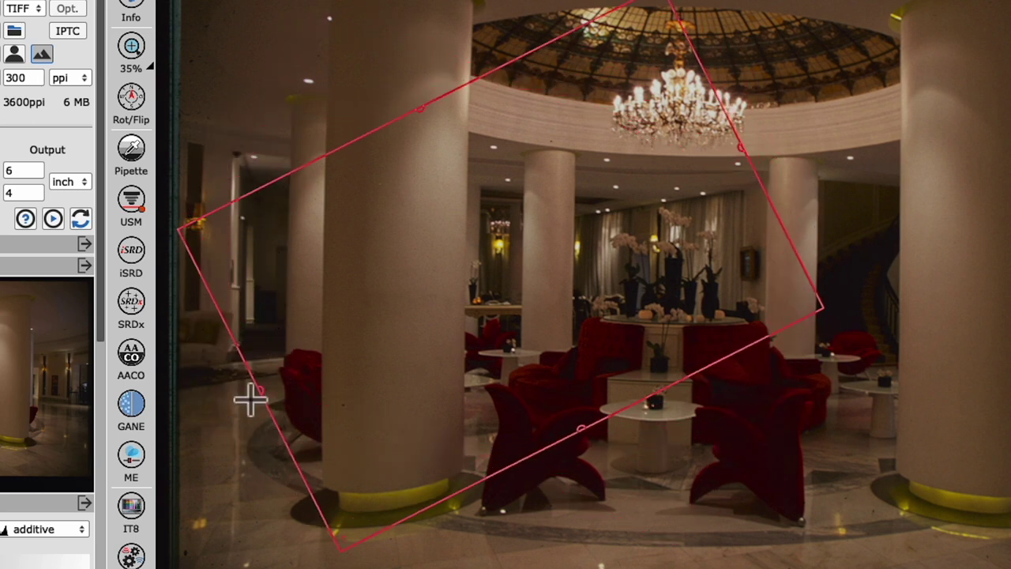
key(shift)
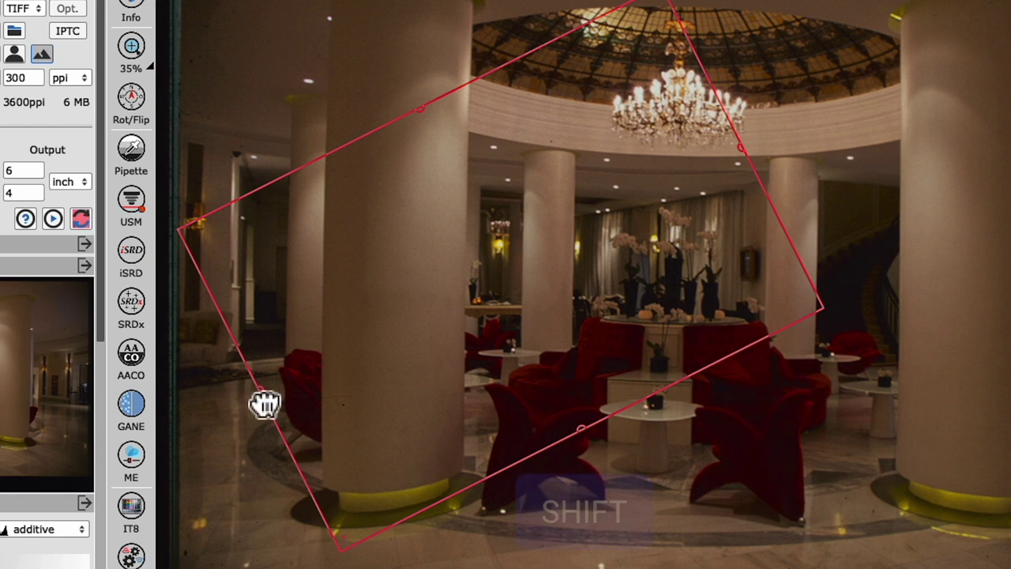
drag(265, 403, 251, 270)
key(shift)
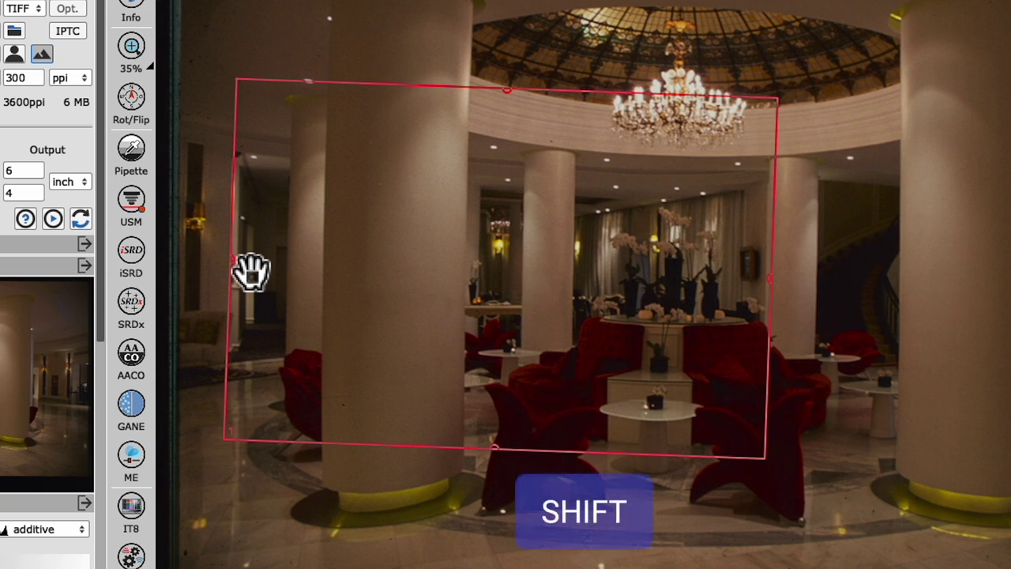
drag(241, 271, 241, 275)
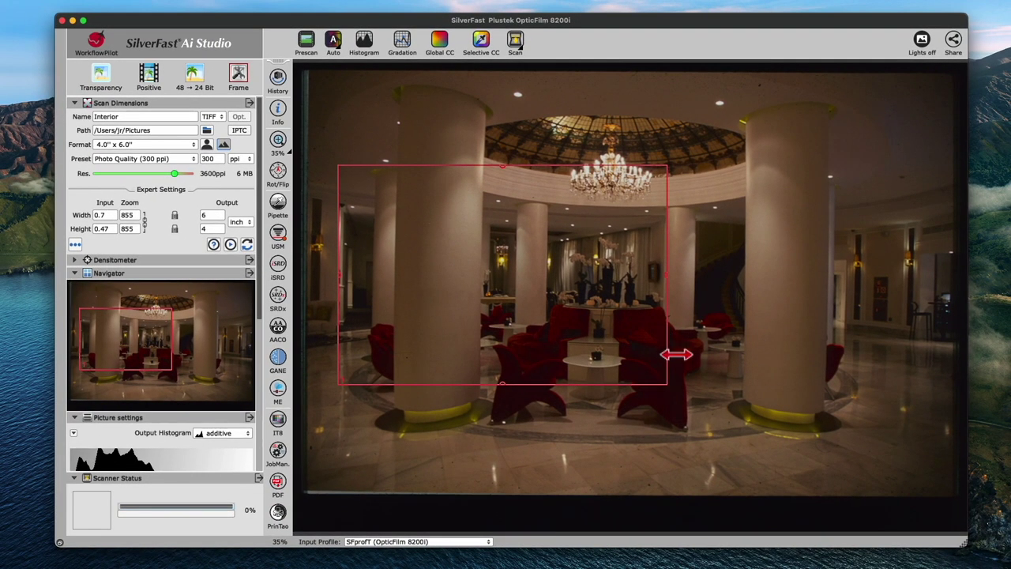
Step: Extend the scan frame right, left and down to 1.32 × 0.88 inch at 1440 ppi
drag(668, 354, 948, 386)
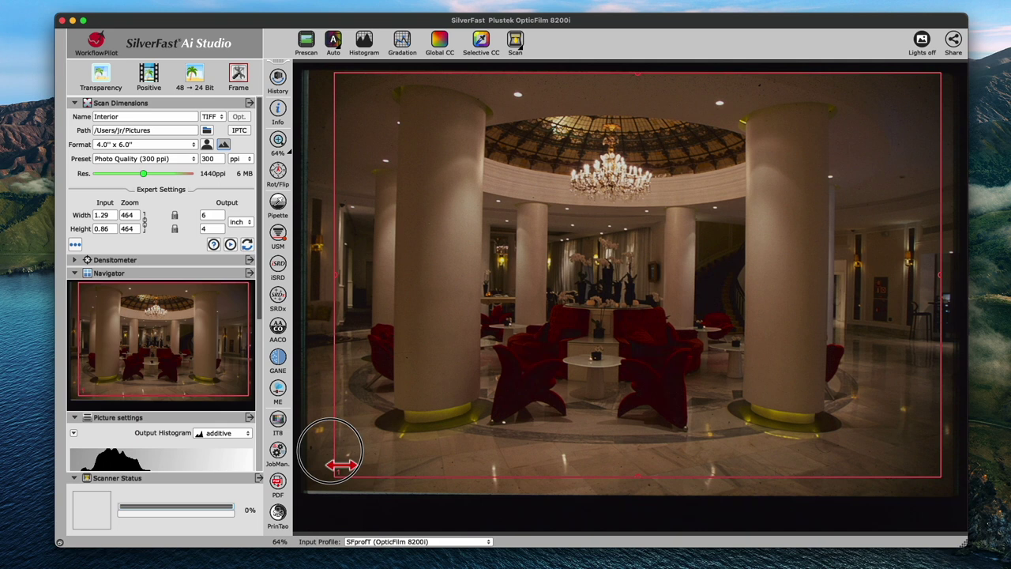
drag(341, 465, 339, 466)
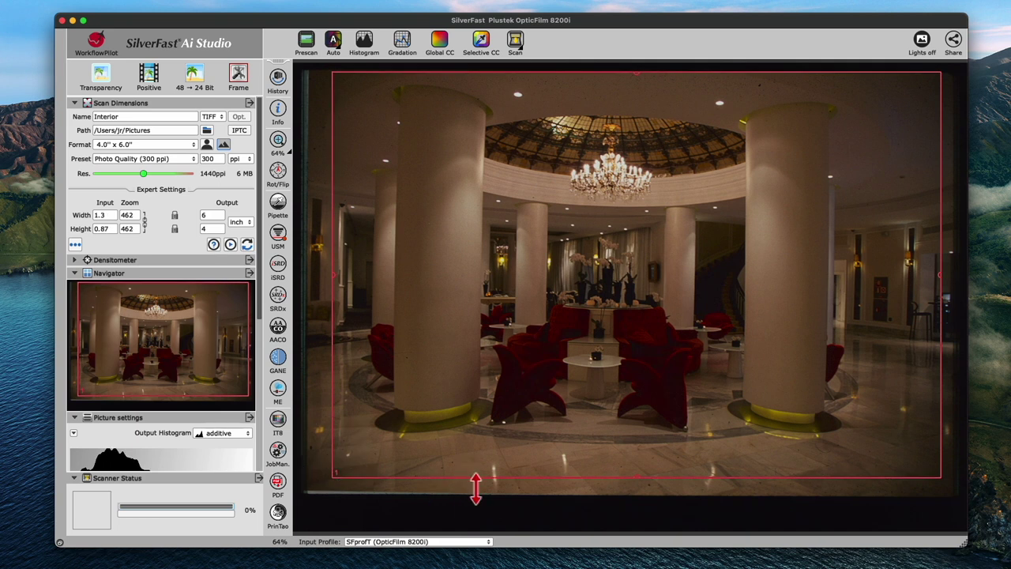
drag(475, 488, 463, 475)
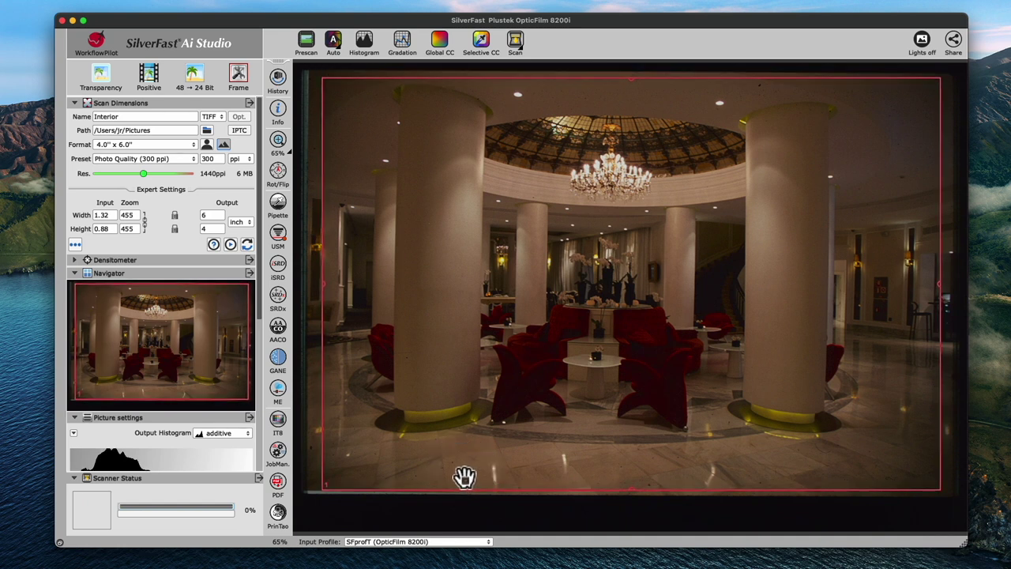
Step: Apply Auto correction, reset it with Alt-click, then reapply it so Midtone reads 11
click(333, 46)
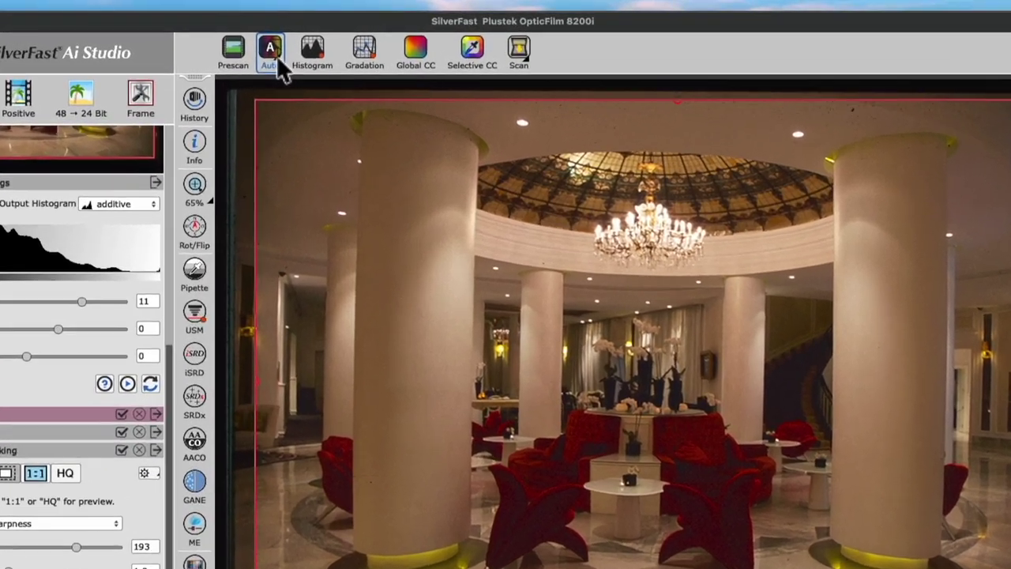
click(338, 50)
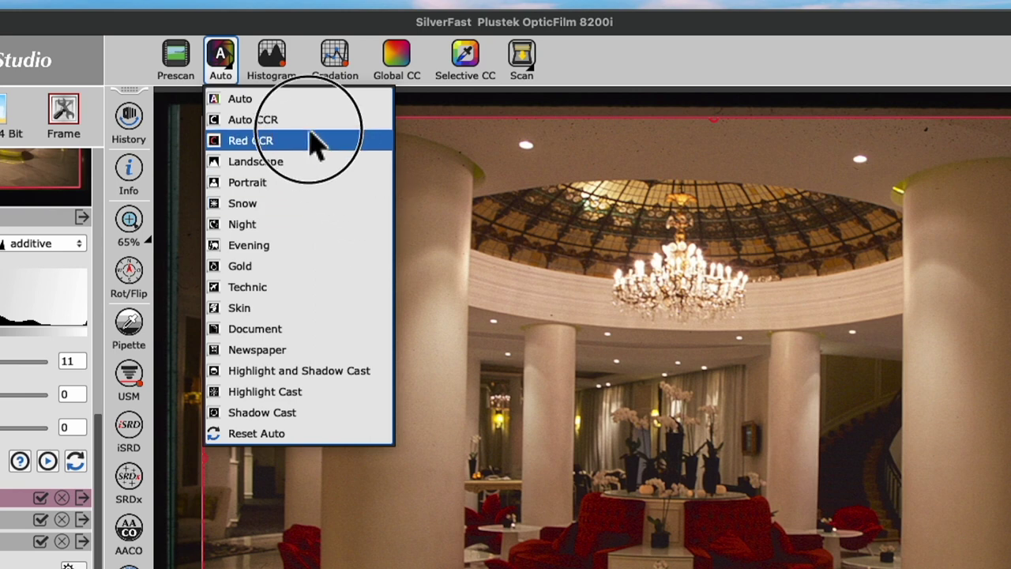
click(222, 59)
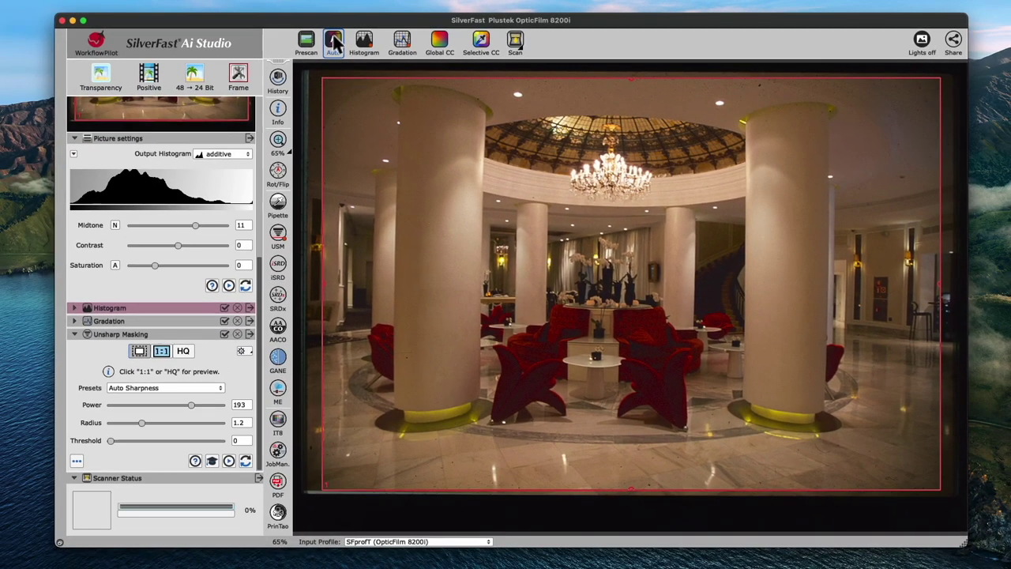
key(alt)
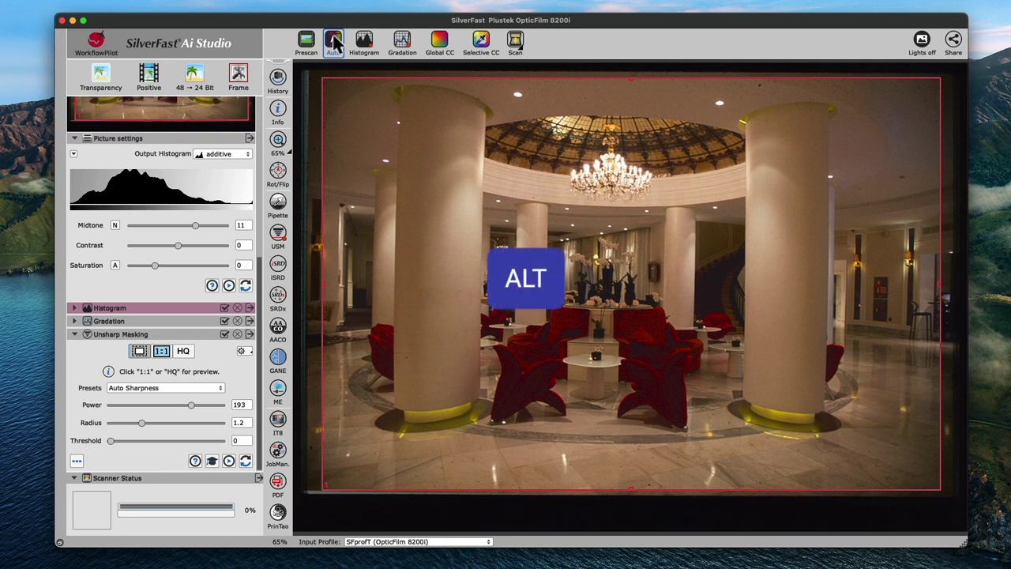
alt+click(334, 45)
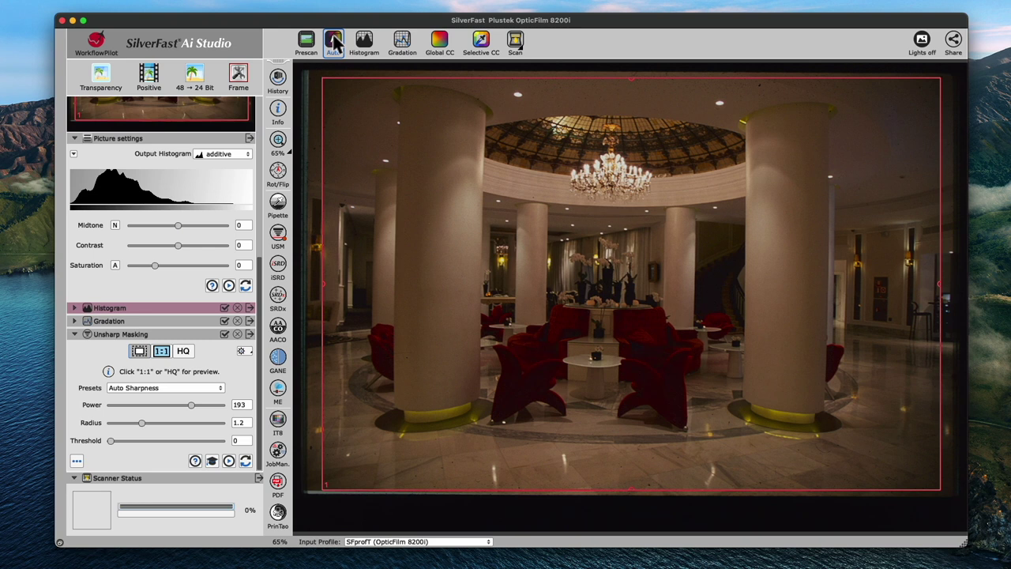
click(333, 43)
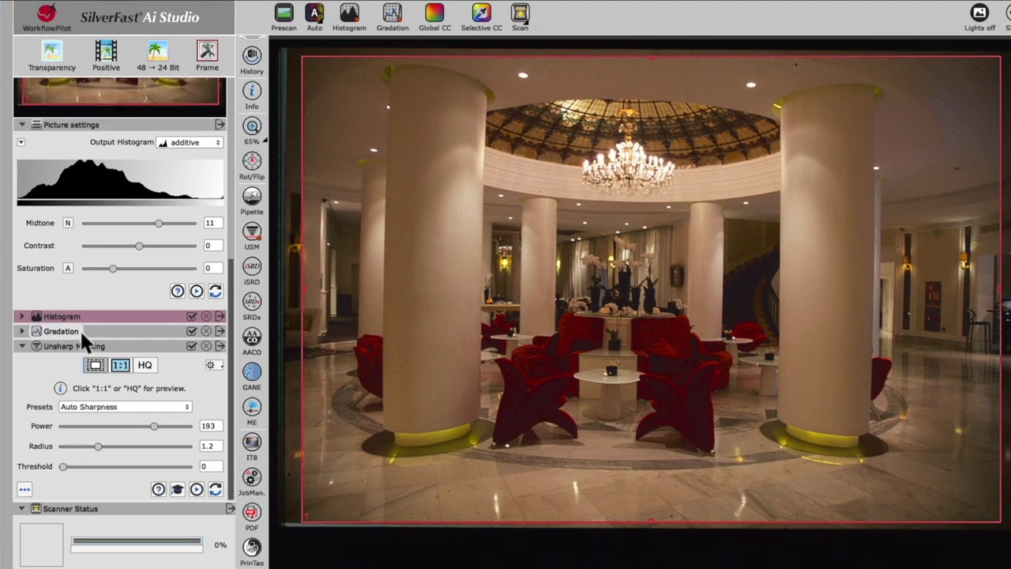
Step: Expand Histogram (Shadow 0, midtone 11, Highlight 212) and Gradation sections and bring both into view
click(24, 317)
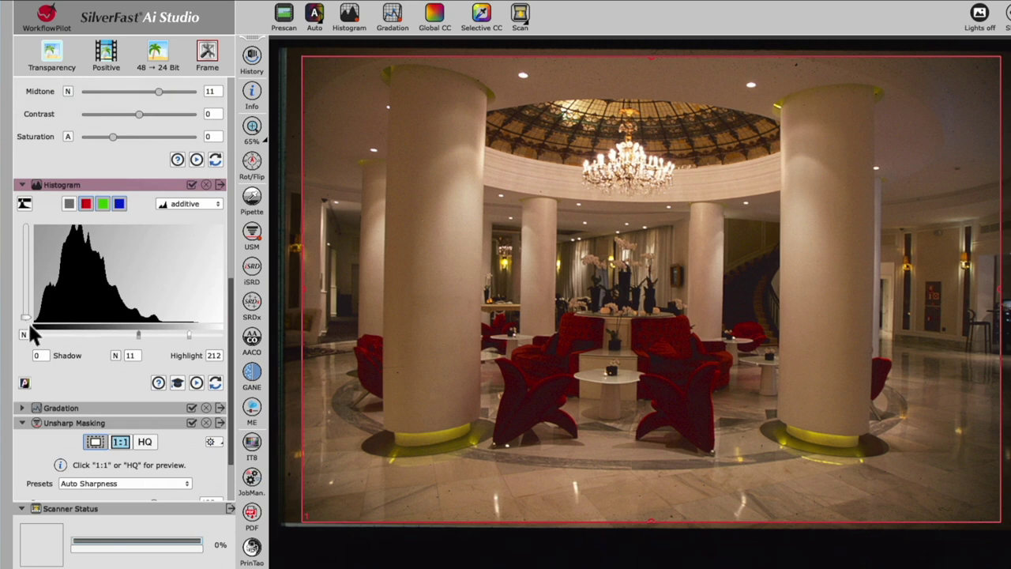
click(24, 378)
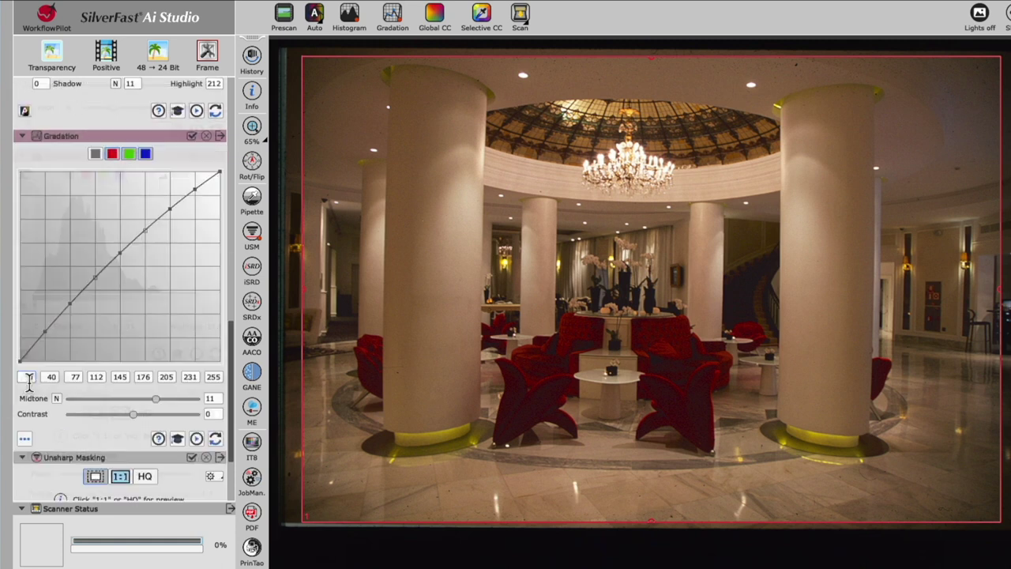
scroll(99, 351, up, 8)
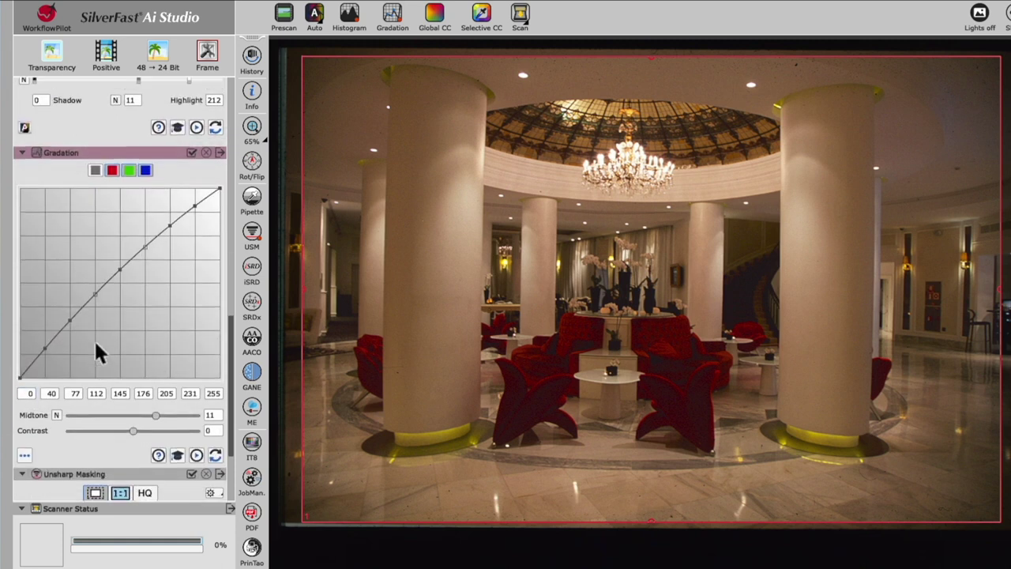
scroll(99, 347, up, 1)
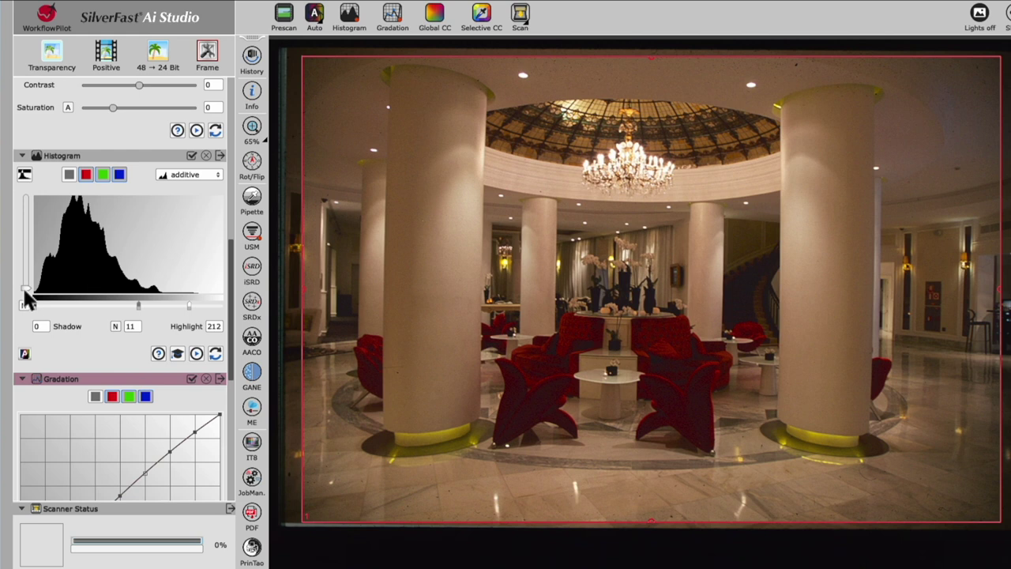
Step: Raise the histogram Highlight from 212 to 222, then restore the histogram's vertical scale
drag(24, 292, 26, 231)
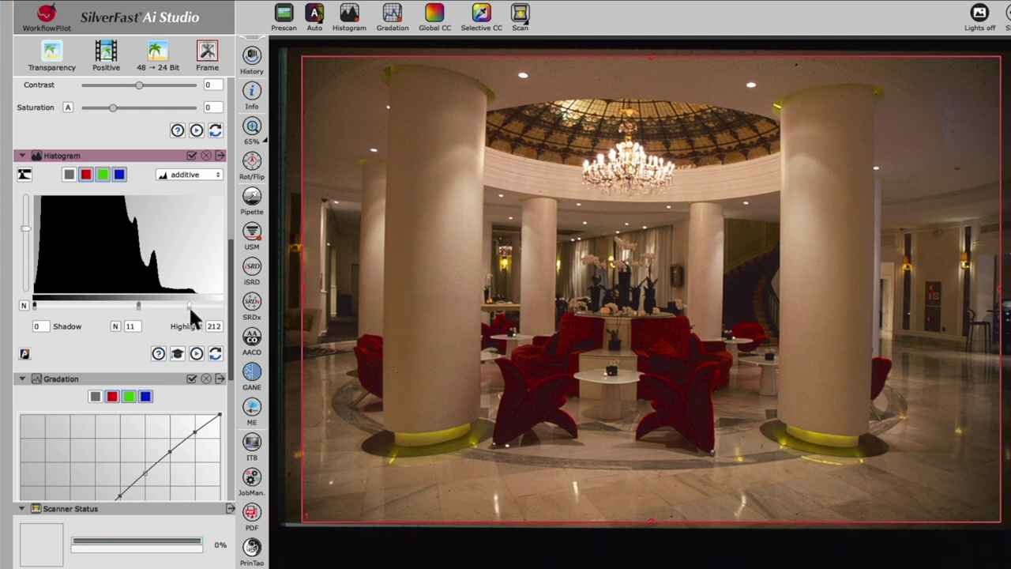
drag(188, 303, 195, 303)
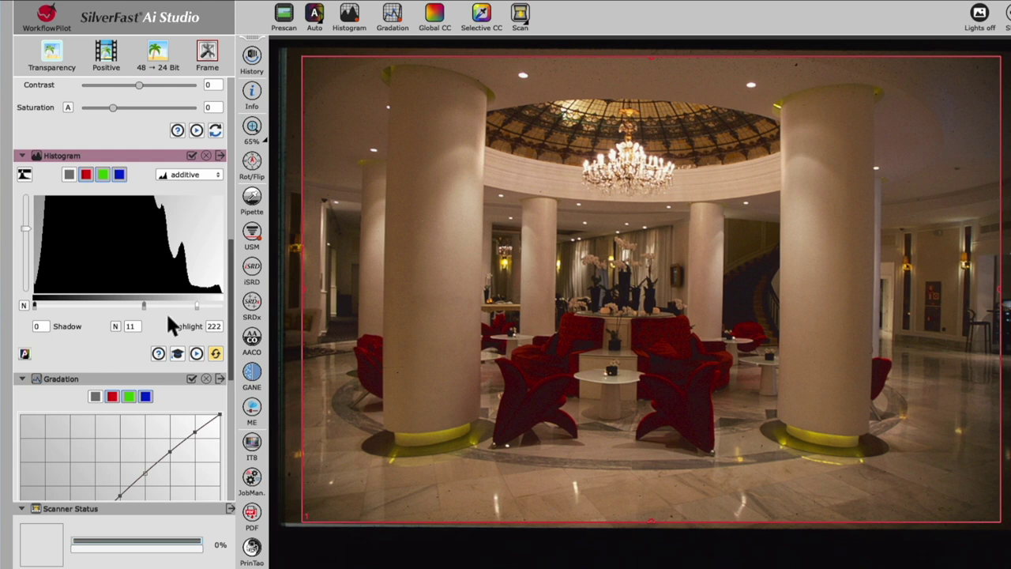
click(28, 232)
drag(27, 231, 26, 291)
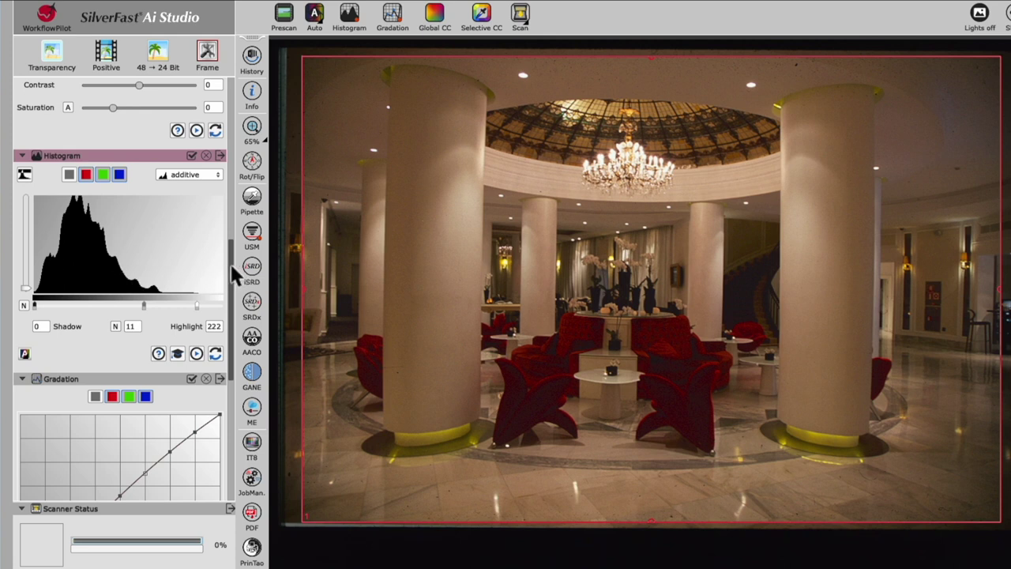
Step: Set gradation Midtone to 10, try S-shaped and flatter contrast, and return Contrast to 0
drag(234, 272, 224, 346)
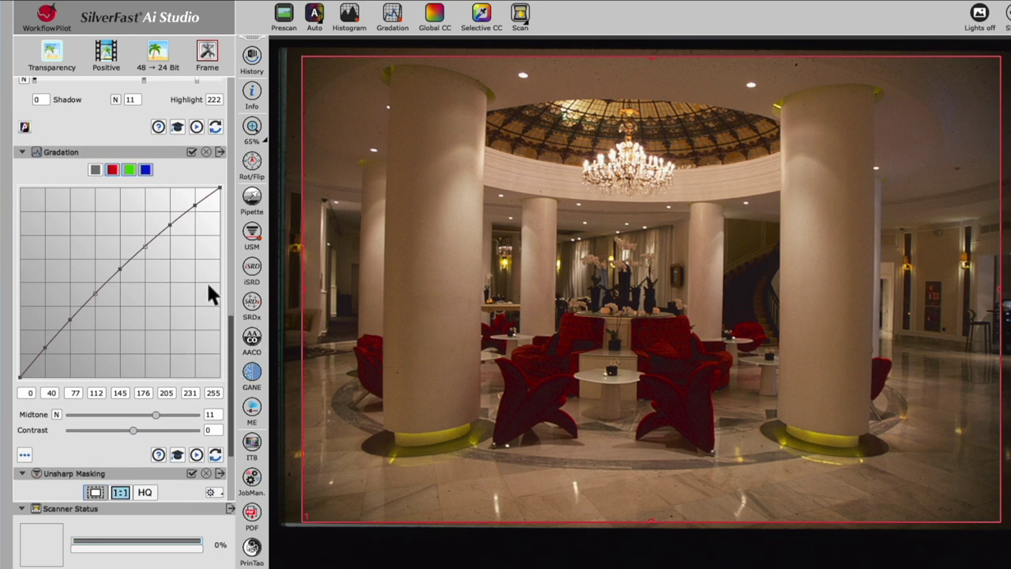
click(160, 155)
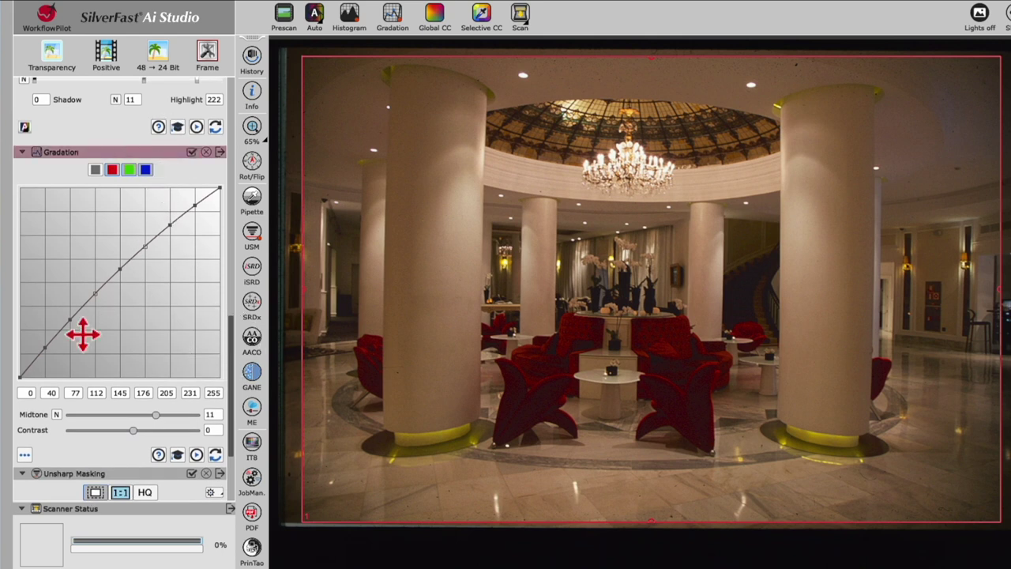
click(31, 380)
mouse_move(156, 416)
mouse_down()
mouse_move(75, 417)
mouse_move(155, 416)
mouse_up()
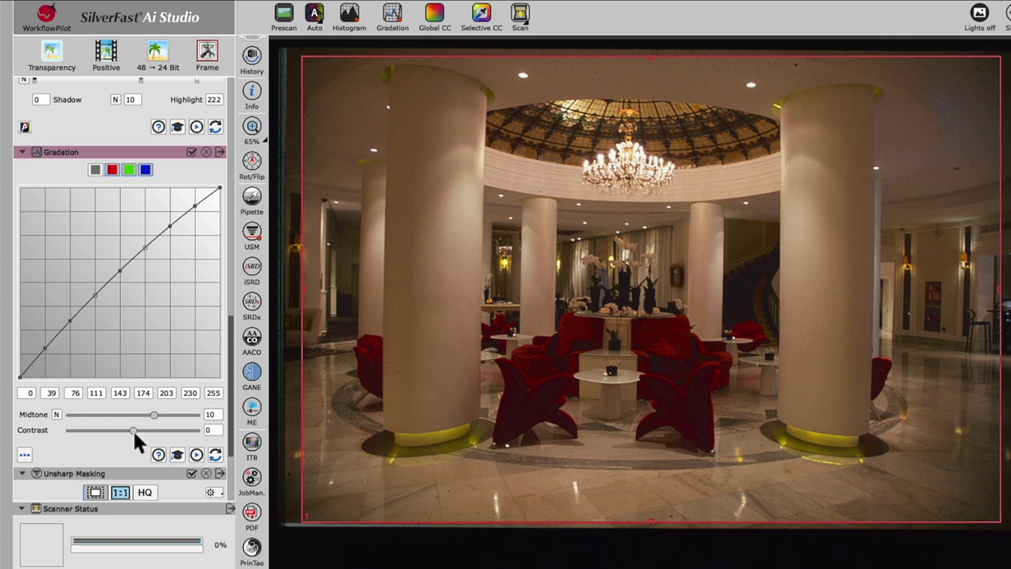
drag(133, 429, 189, 428)
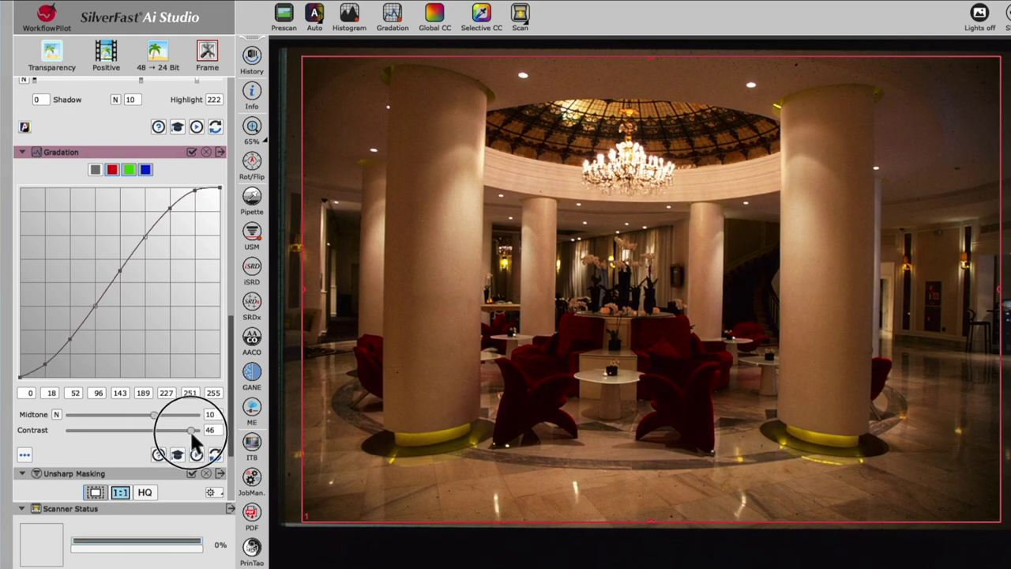
drag(190, 429, 131, 427)
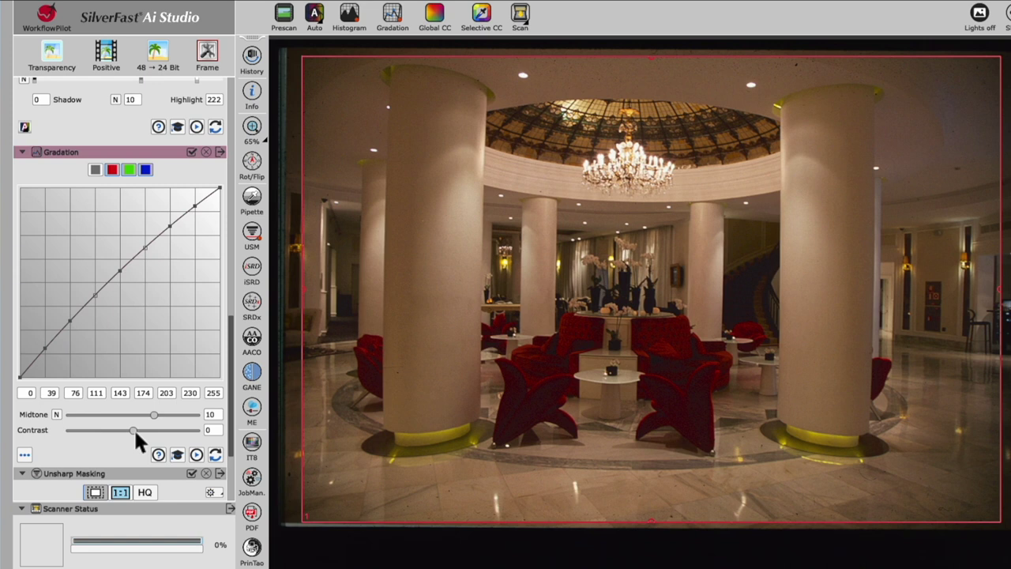
Step: In Picture settings, adjust the Midtone slider until it reads 12
drag(232, 433, 231, 273)
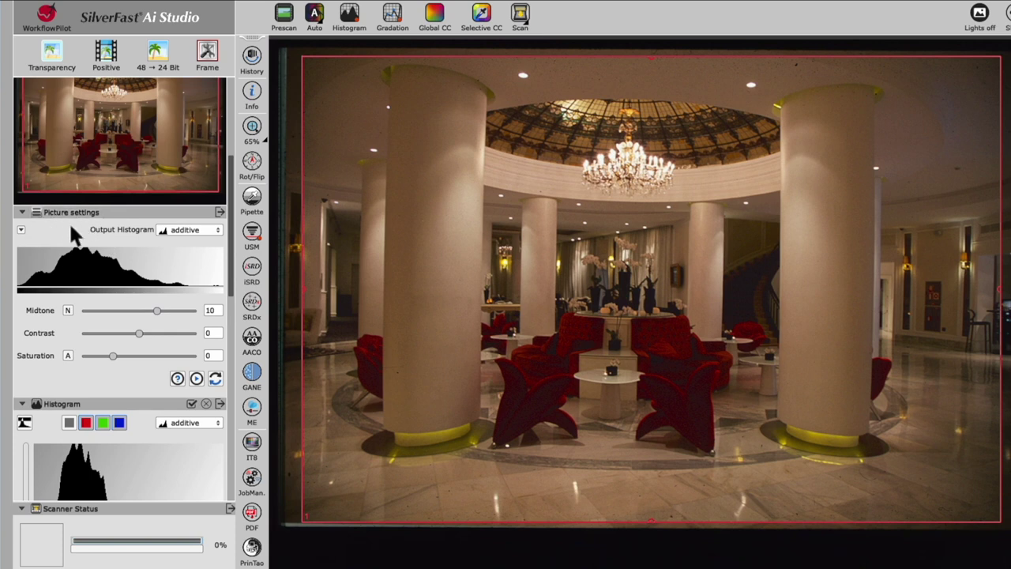
mouse_move(157, 310)
mouse_down()
mouse_move(135, 316)
mouse_move(164, 312)
mouse_up()
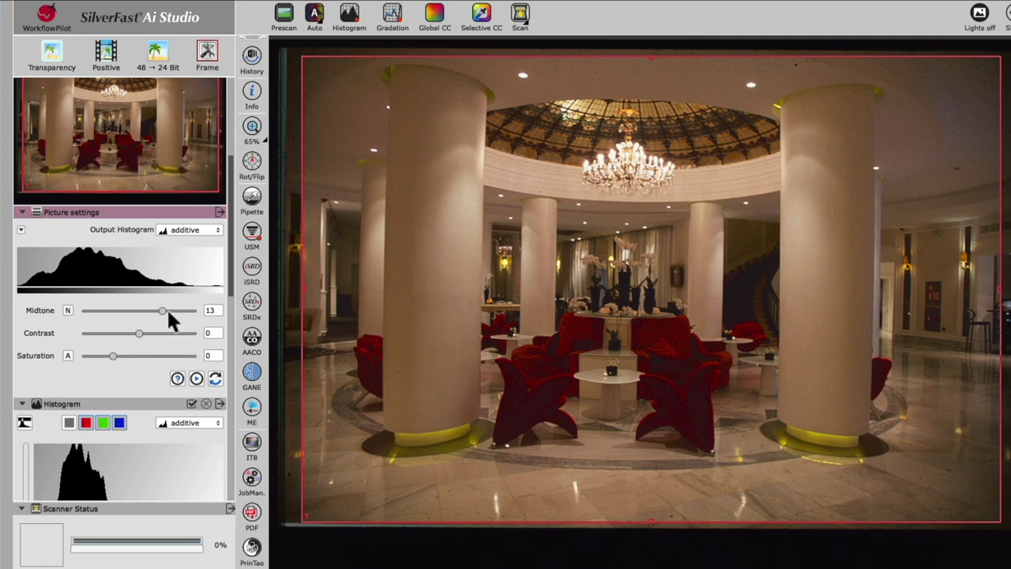
double_click(210, 312)
drag(160, 309, 161, 311)
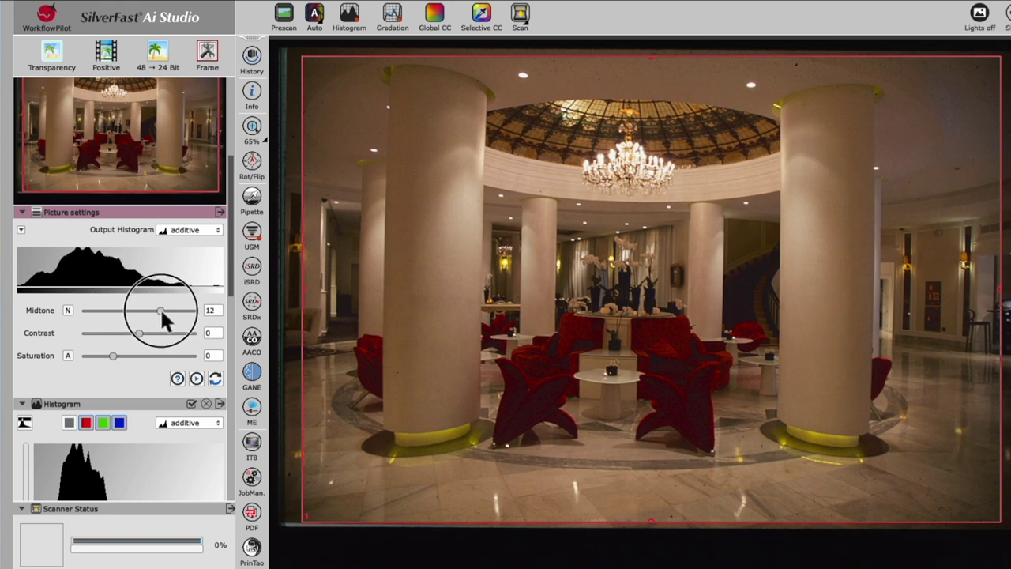
drag(228, 281, 225, 389)
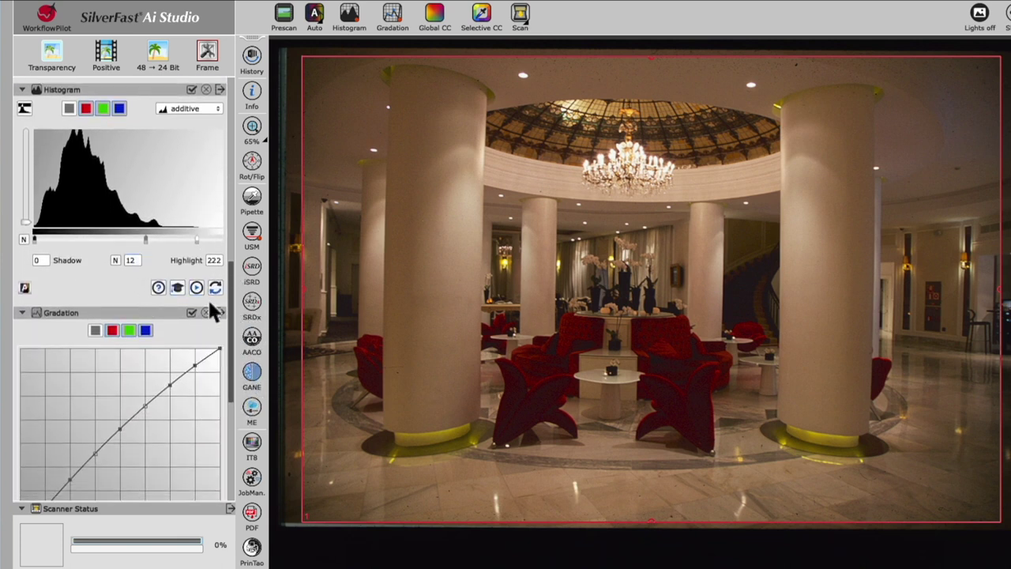
drag(234, 324, 225, 371)
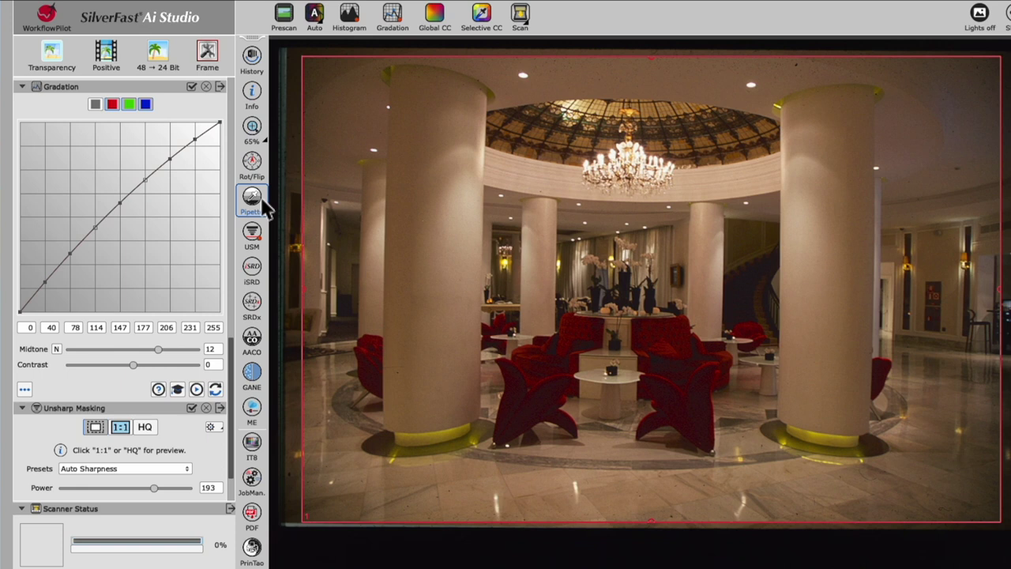
Step: Expand Unsharp Masking to show Auto Sharpness with Power 193, Radius 1.2 and Threshold 0
click(249, 240)
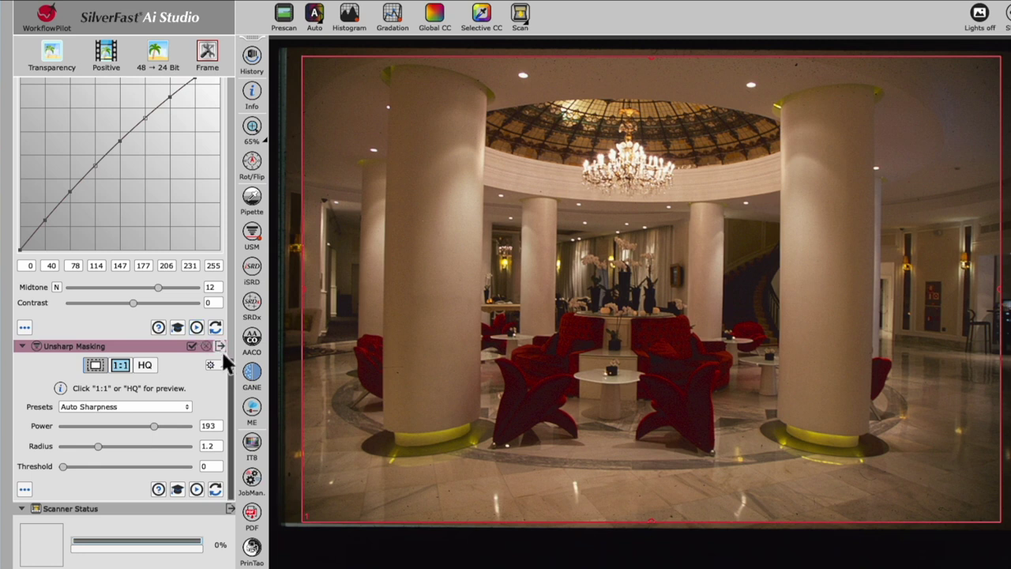
drag(233, 377, 224, 272)
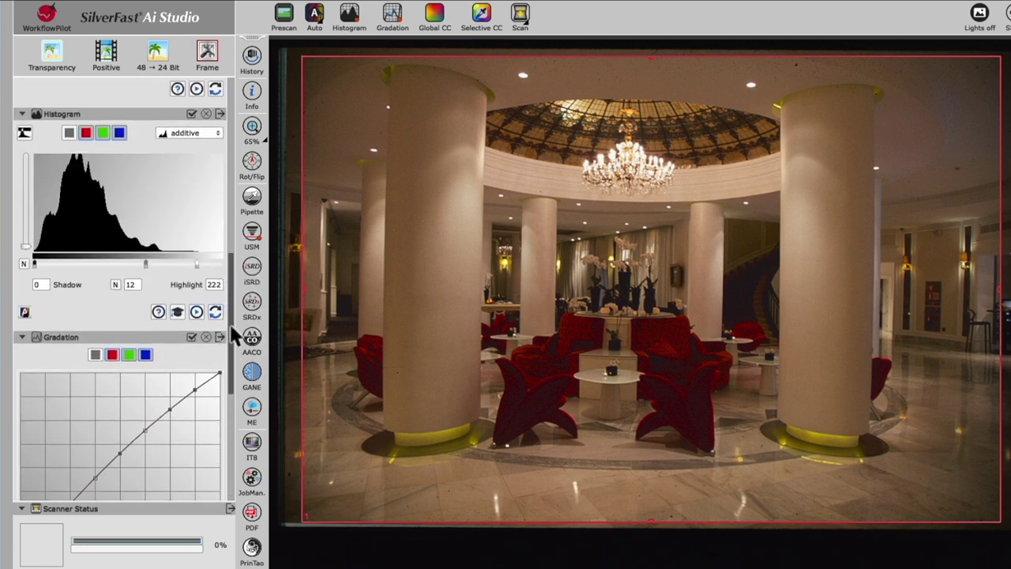
drag(233, 336, 228, 248)
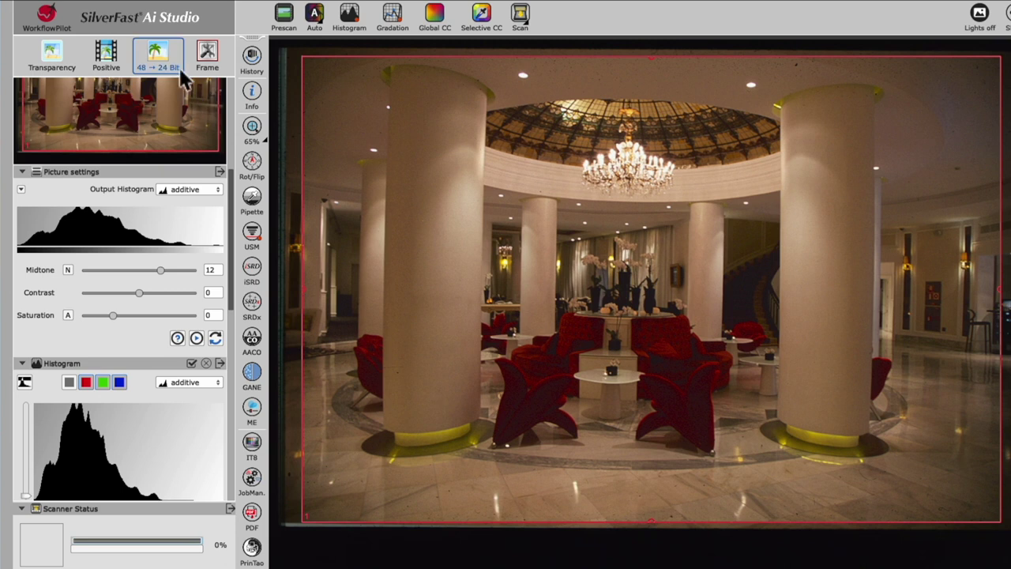
drag(170, 69, 181, 231)
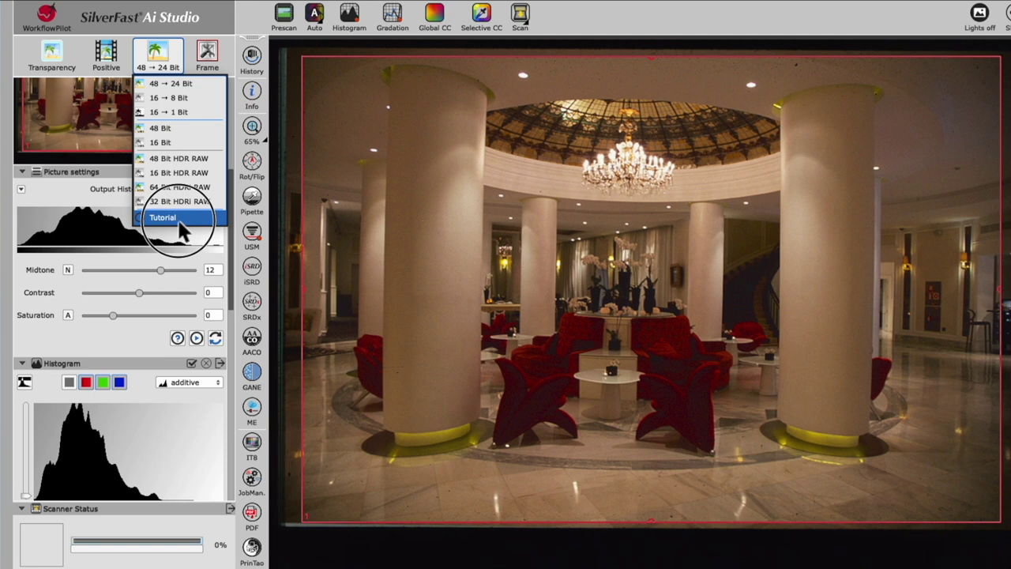
drag(181, 230, 185, 260)
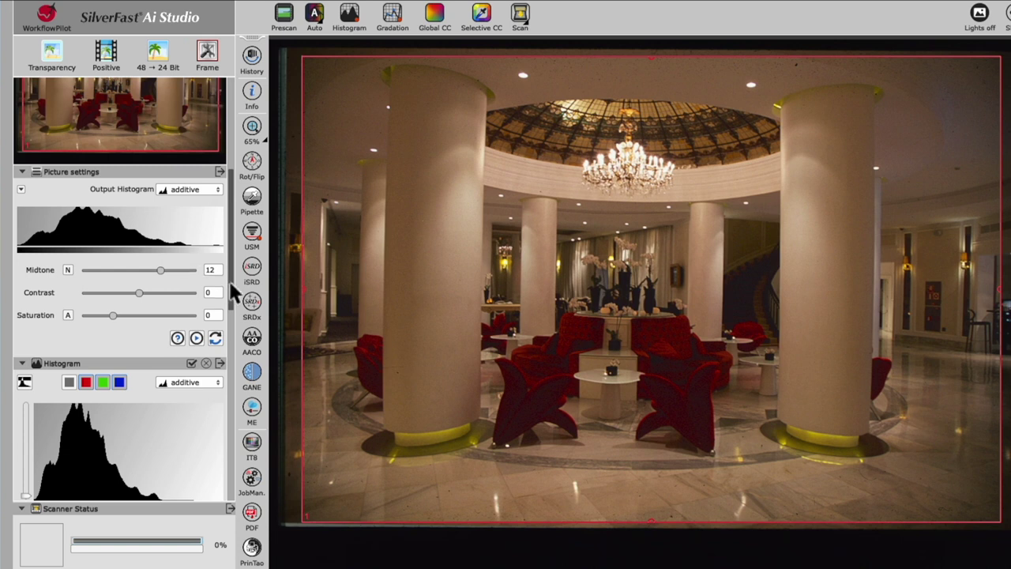
drag(232, 289, 234, 488)
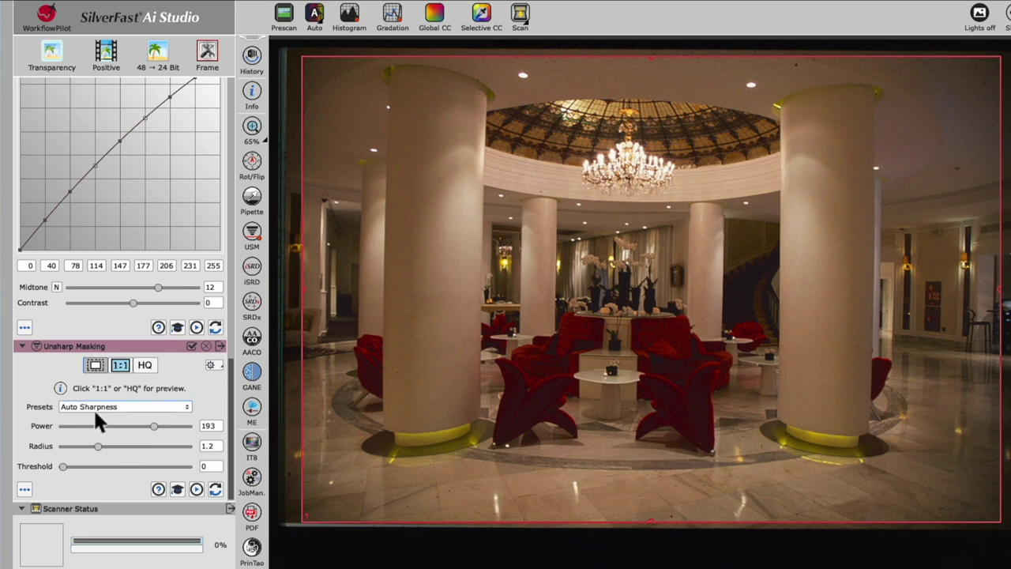
Step: Generate an HQ 100% sharpening preview and toggle Unsharp Masking off and on, leaving it on
click(147, 364)
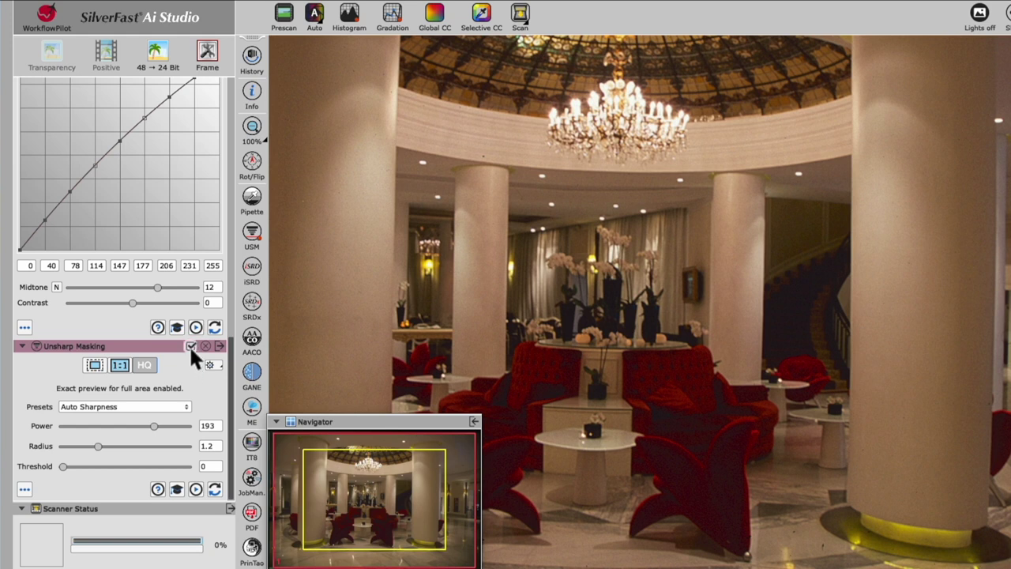
click(189, 344)
click(189, 346)
click(190, 347)
click(190, 347)
click(189, 346)
click(190, 347)
Step: Choose the More Auto Sharpness preset (Power 257, Radius 1.6) and compare with sharpening off
click(185, 408)
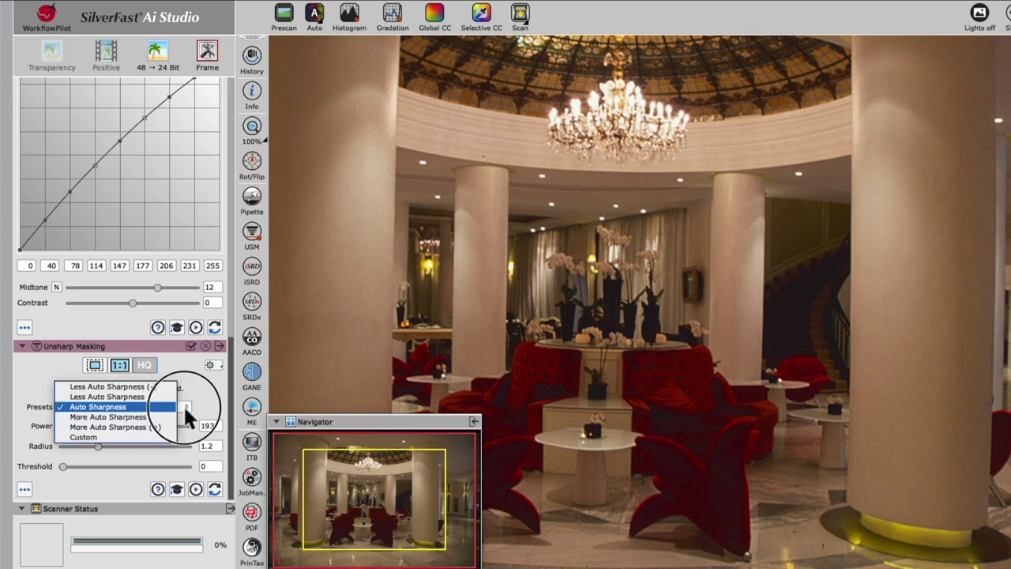
click(145, 418)
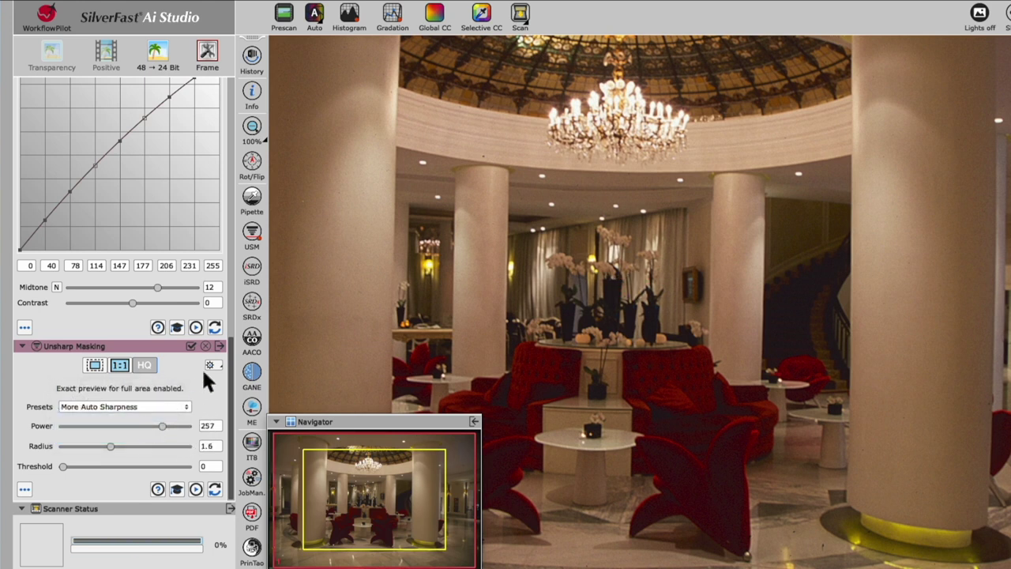
click(191, 347)
click(191, 347)
Step: Reposition the Navigator and pan the magnified view toward the left columns and lower right
click(366, 426)
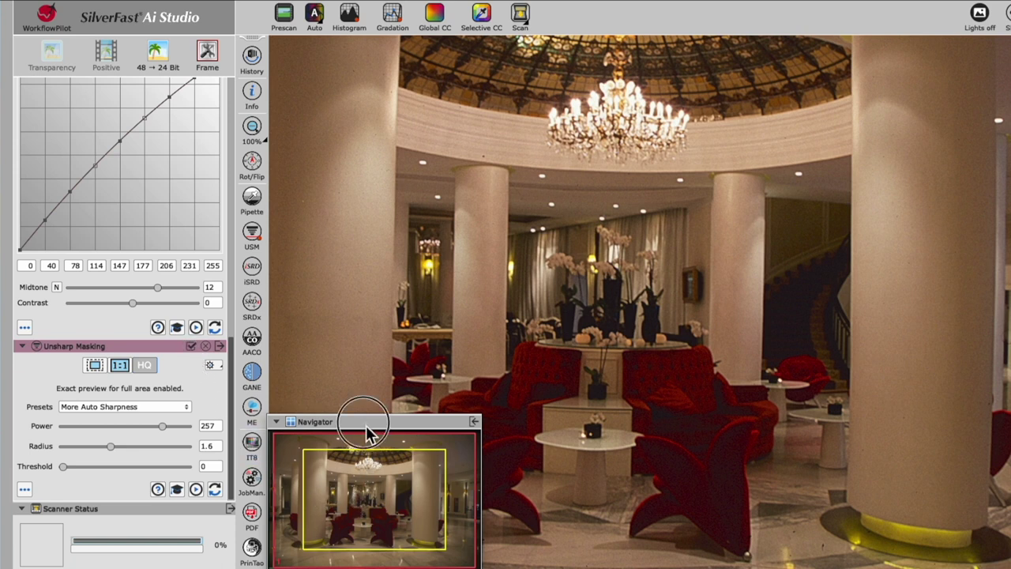
drag(367, 430, 378, 418)
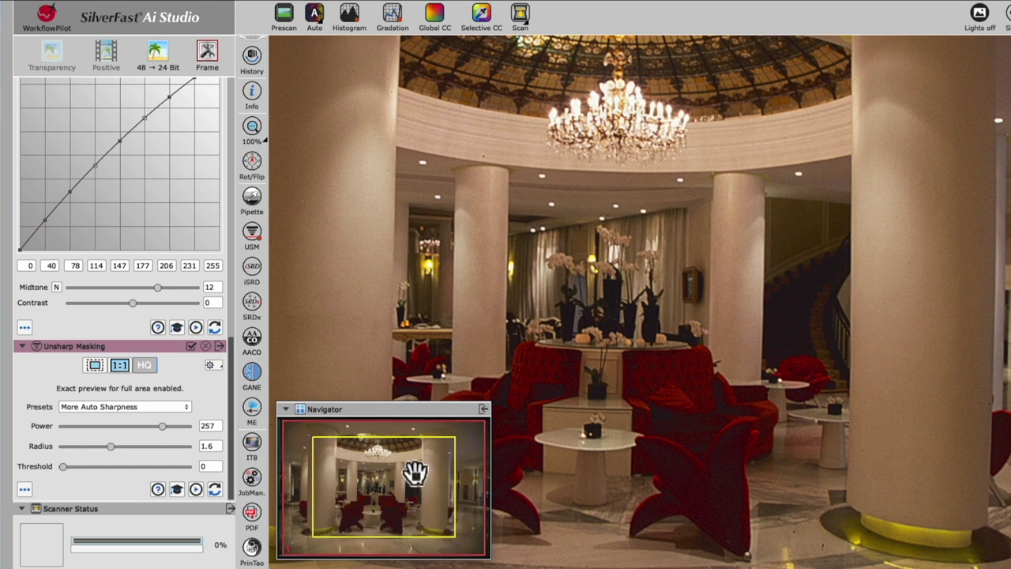
click(397, 489)
mouse_move(397, 490)
mouse_down()
mouse_move(363, 483)
mouse_move(380, 507)
mouse_move(407, 495)
mouse_up()
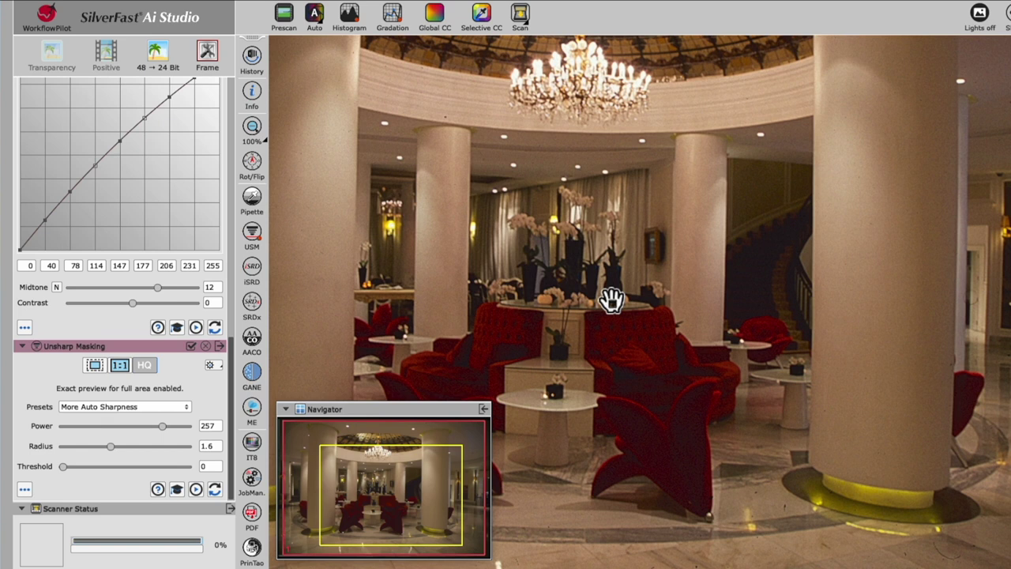
drag(612, 298, 679, 334)
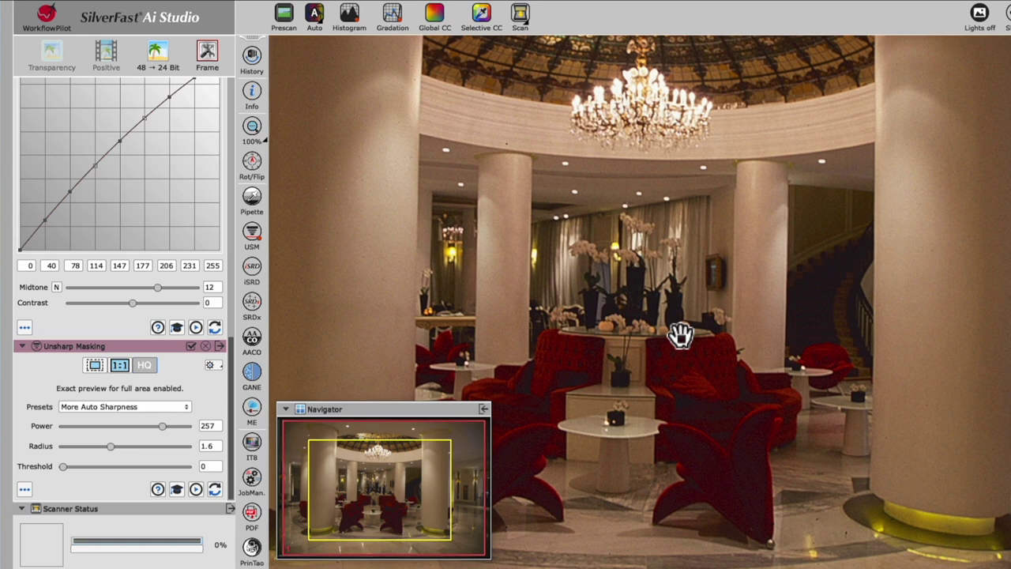
Step: Enable iSRD Dust Scratch Removal in Automatic mode
click(254, 274)
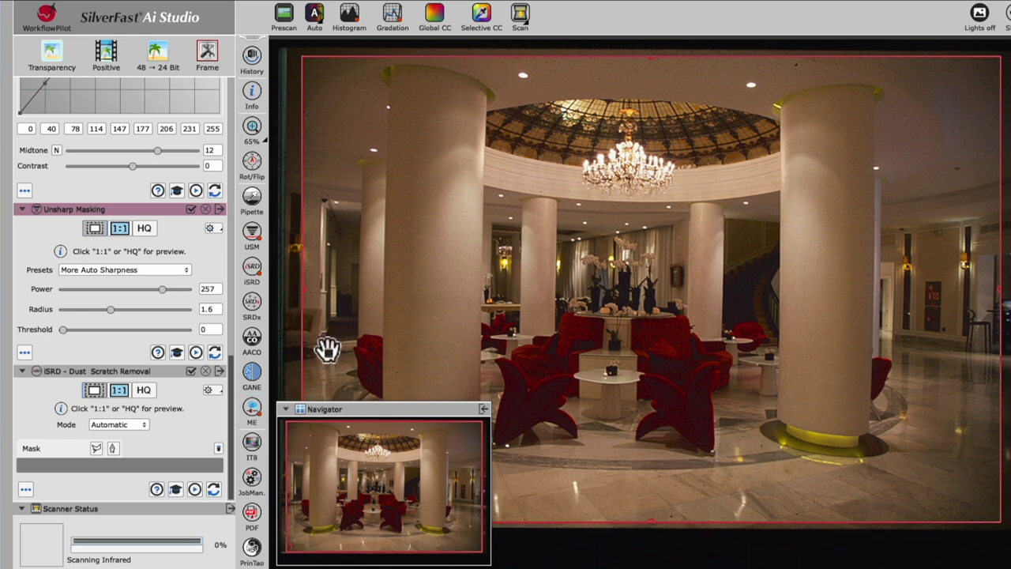
Step: Start the final 300 PPI scan of the slide, saving it as Interior.tif
click(527, 40)
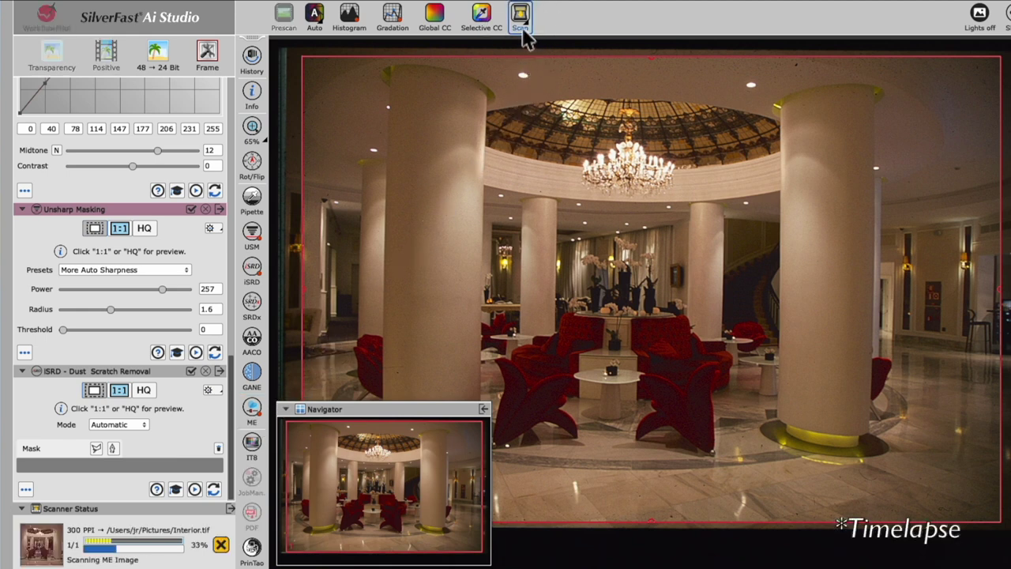